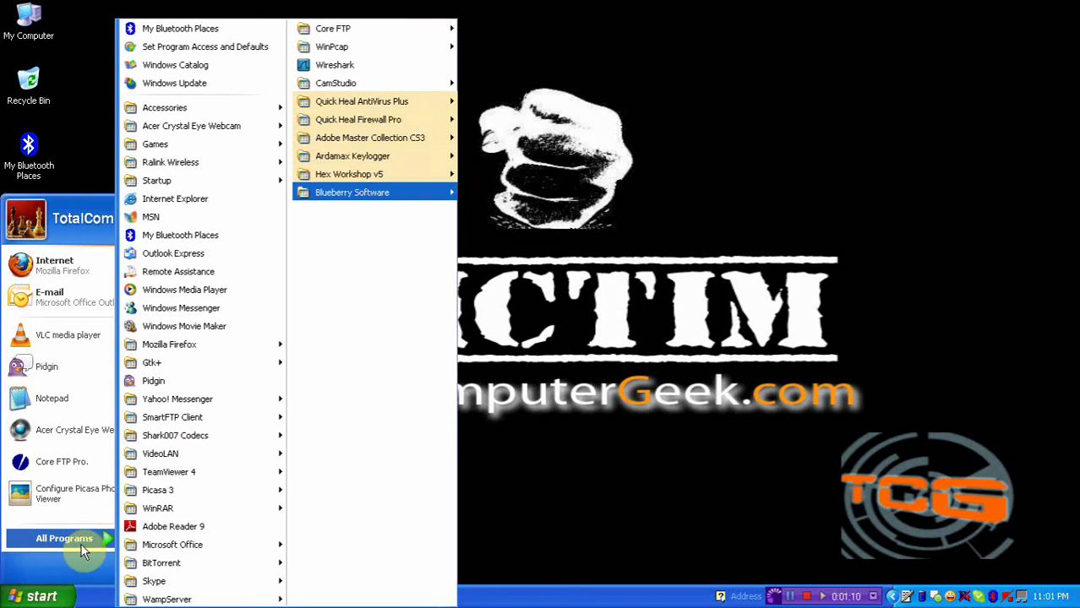
# - Launch Wireshark from the list of installed programs
pyautogui.press('Up')
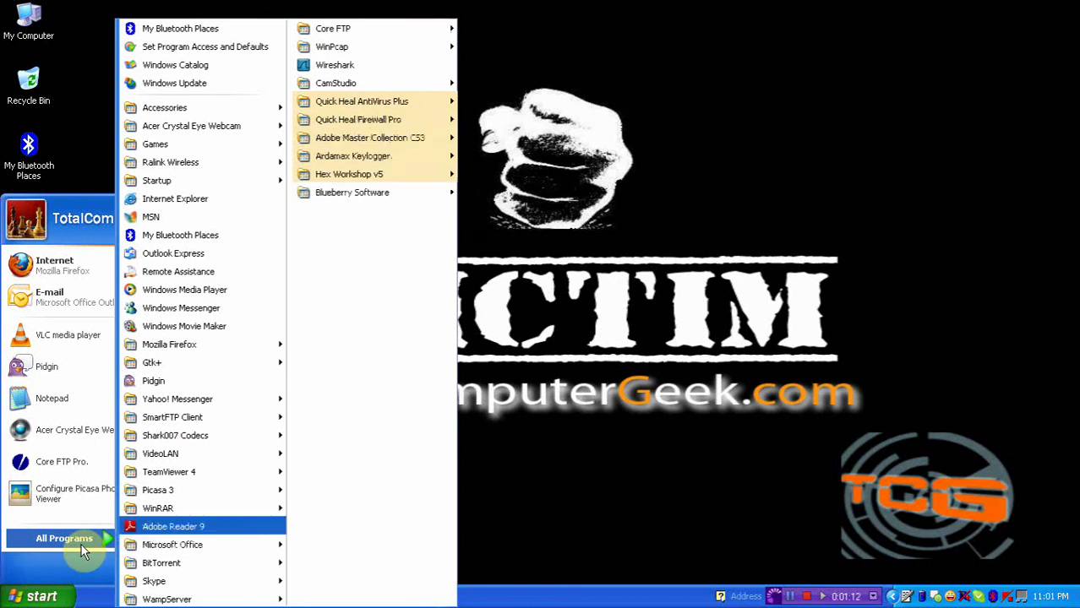
pyautogui.press('Down')
pyautogui.press('Down')
pyautogui.press('Down')
pyautogui.press('Down')
pyautogui.press('Down')
pyautogui.press('Down')
pyautogui.press('Down')
pyautogui.press('Down')
pyautogui.press('Down')
pyautogui.press('Down')
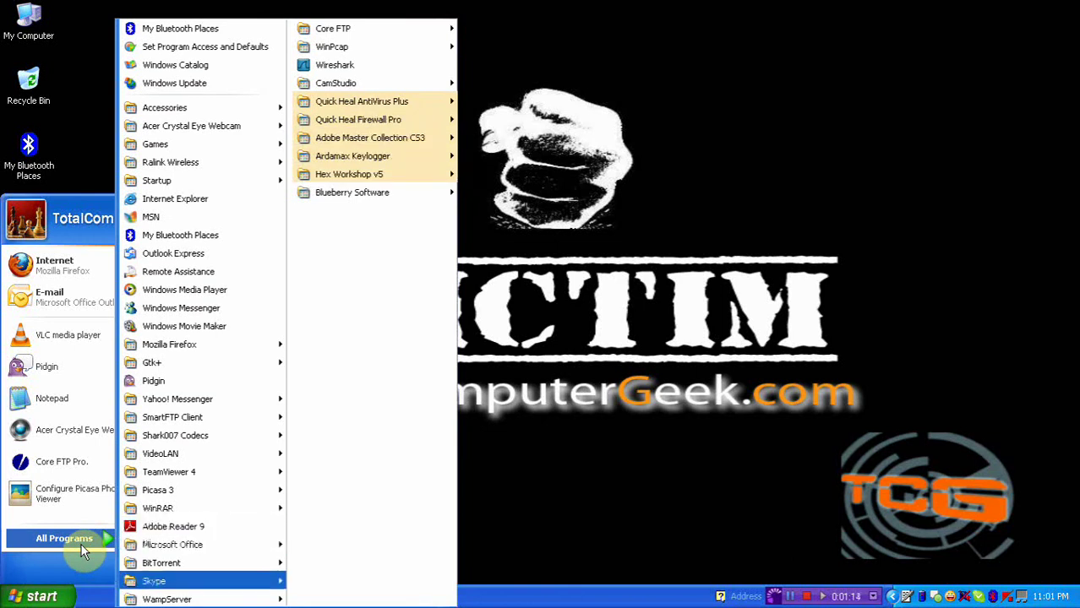
pyautogui.press('Up')
pyautogui.press('Up')
pyautogui.press('Up')
pyautogui.press('Return')
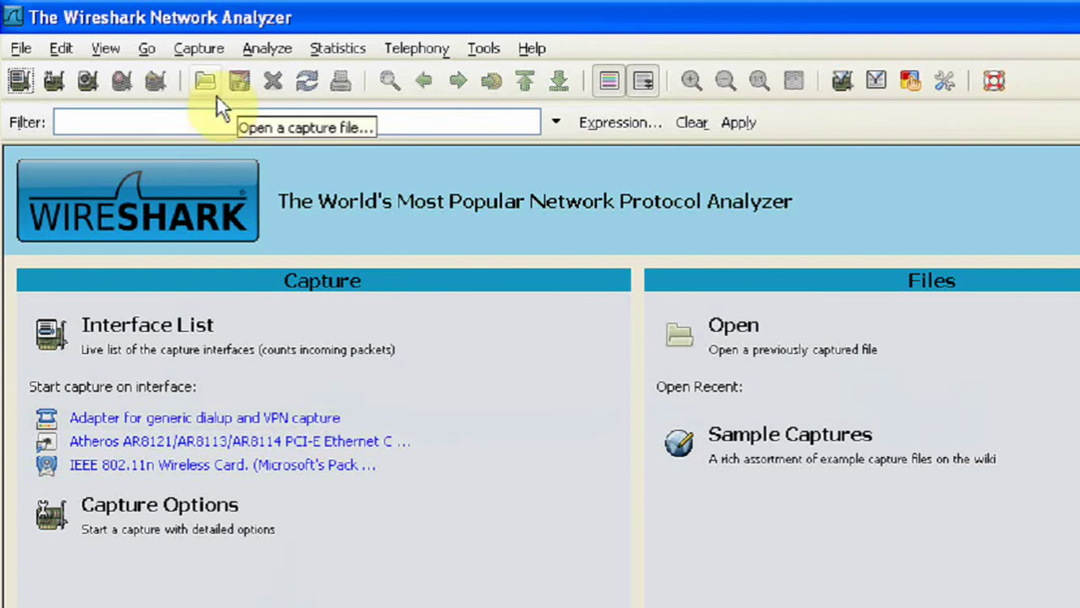
# - List the capture interfaces and start a live capture on the Atheros AR8121/AR8113/AR8114 PCI-E Ethernet Controller
pyautogui.click(205, 55)
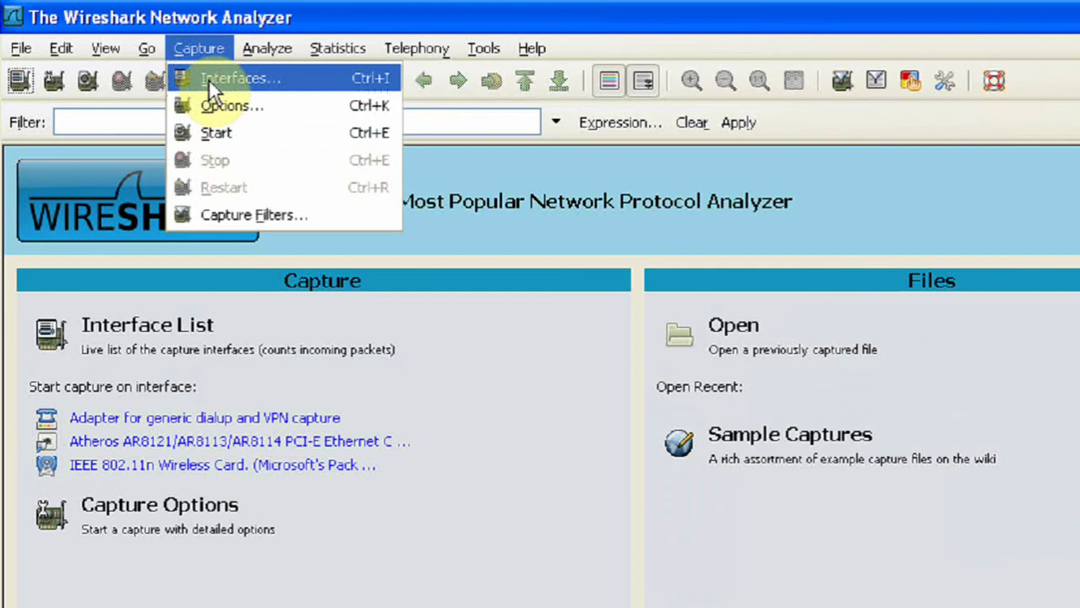
pyautogui.click(208, 81)
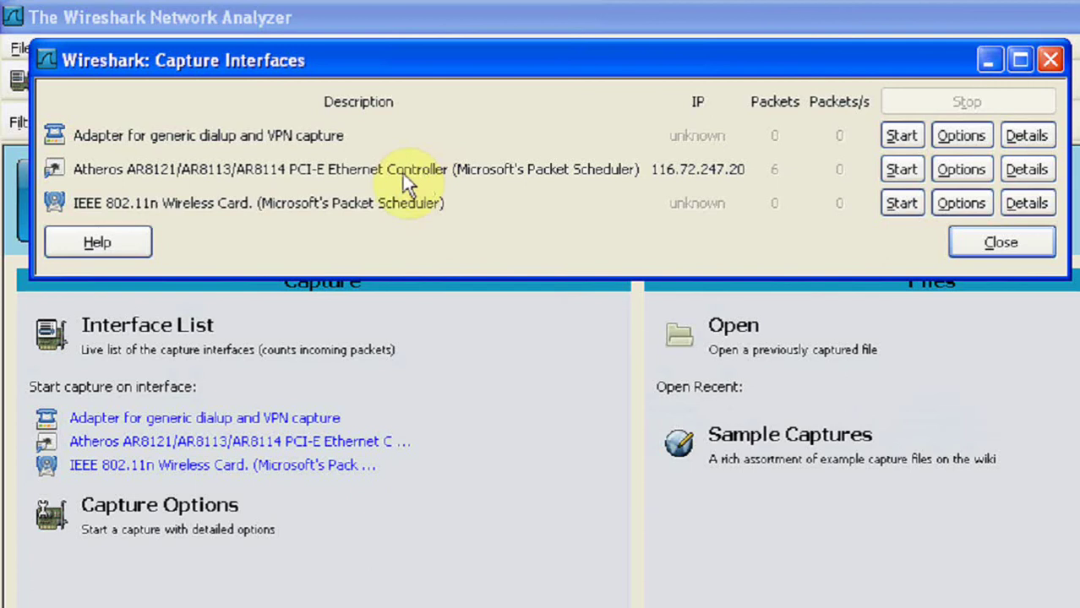
pyautogui.click(899, 170)
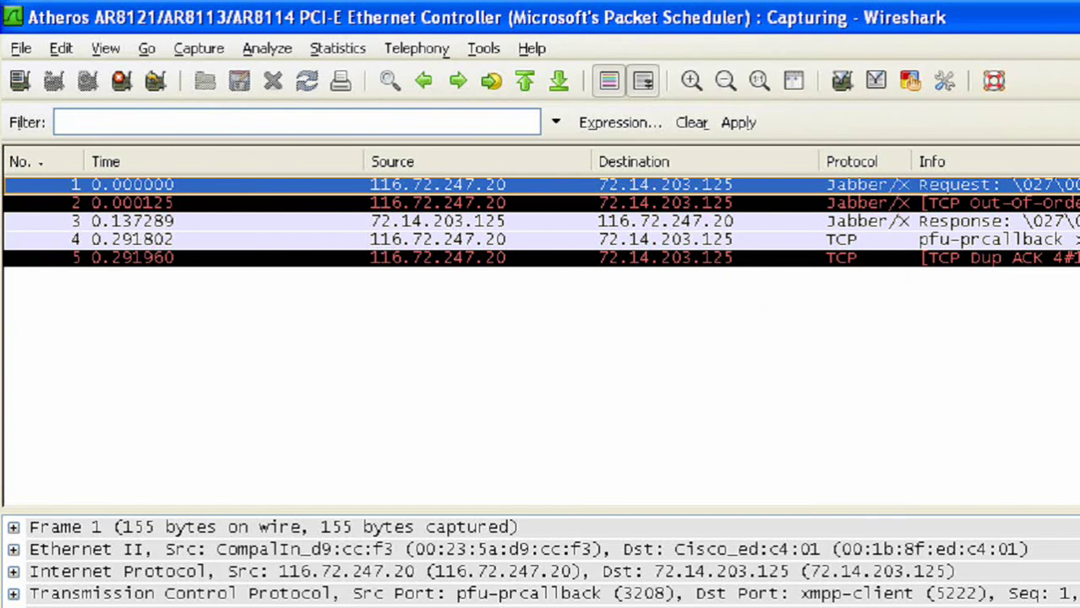
# - Open Firefox to generate traffic, resize its window to a small strip above the packet list, and close it
pyautogui.press('super')
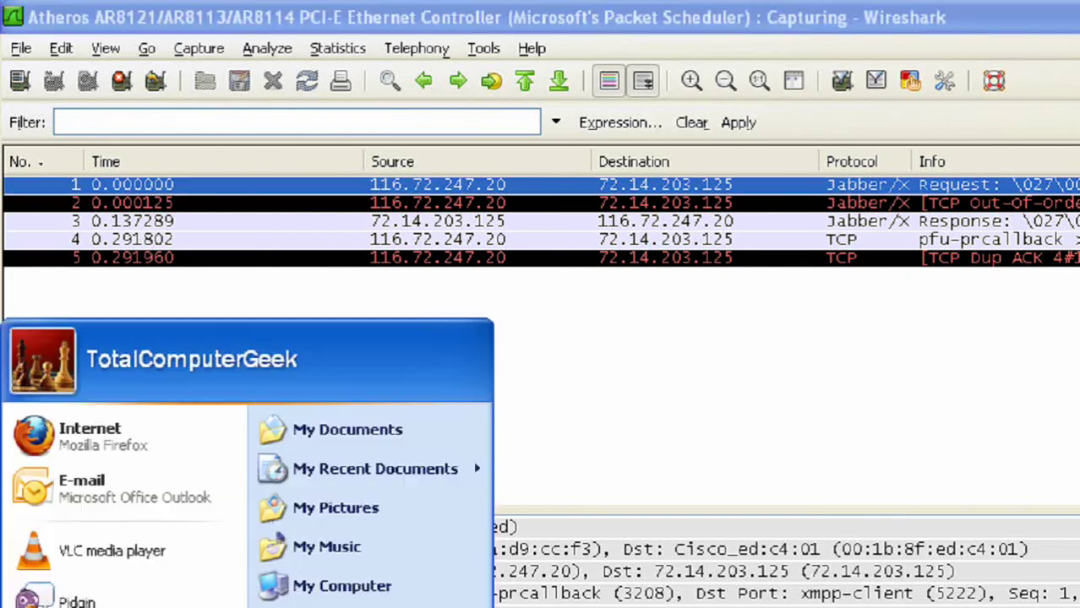
pyautogui.click(192, 443)
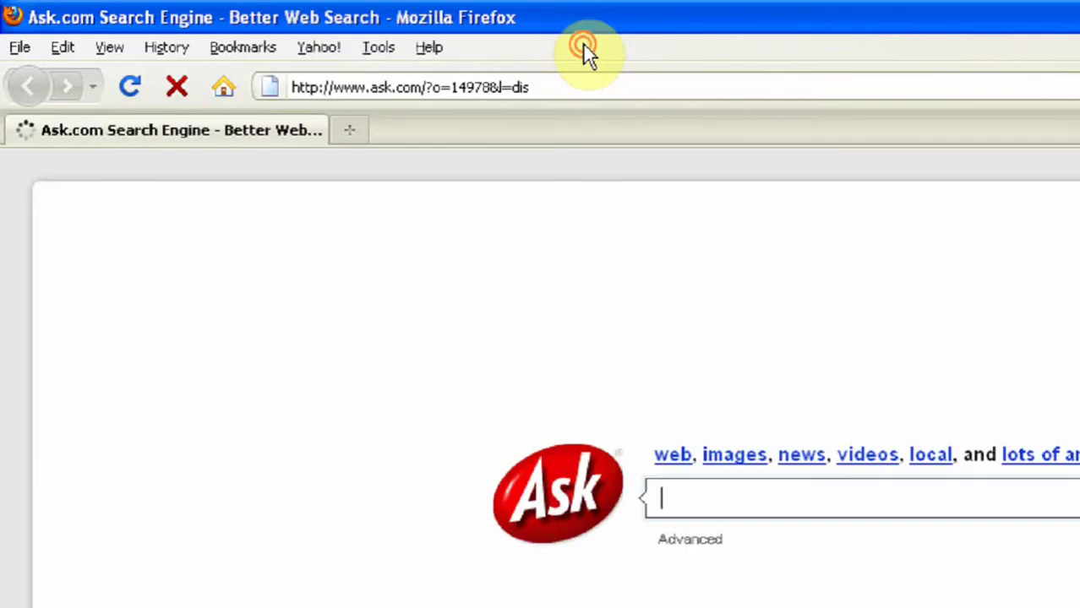
pyautogui.doubleClick(596, 21)
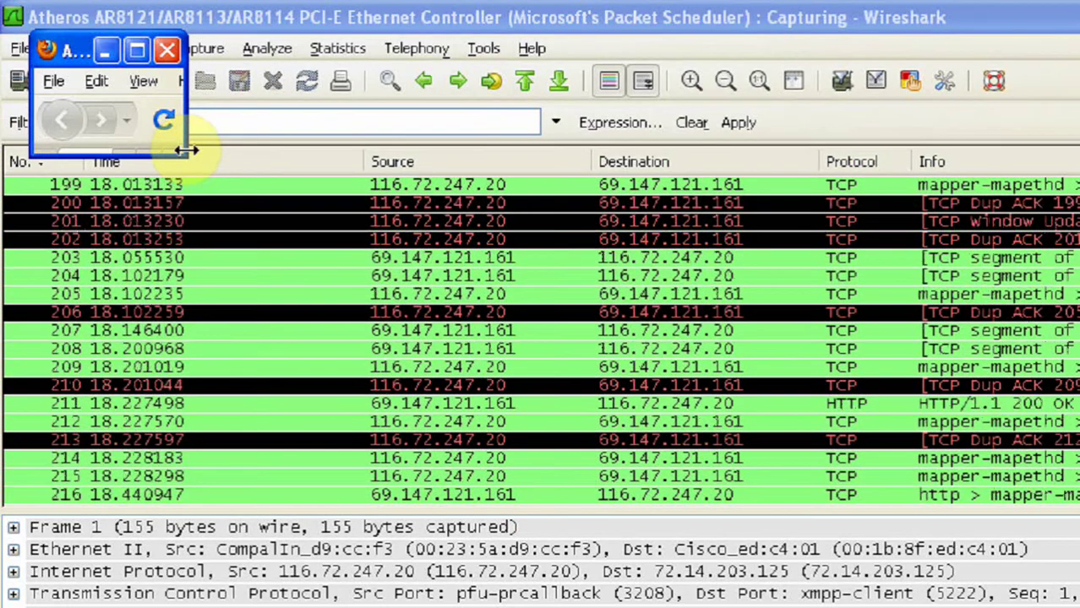
pyautogui.moveTo(188, 150); pyautogui.dragTo(745, 276)
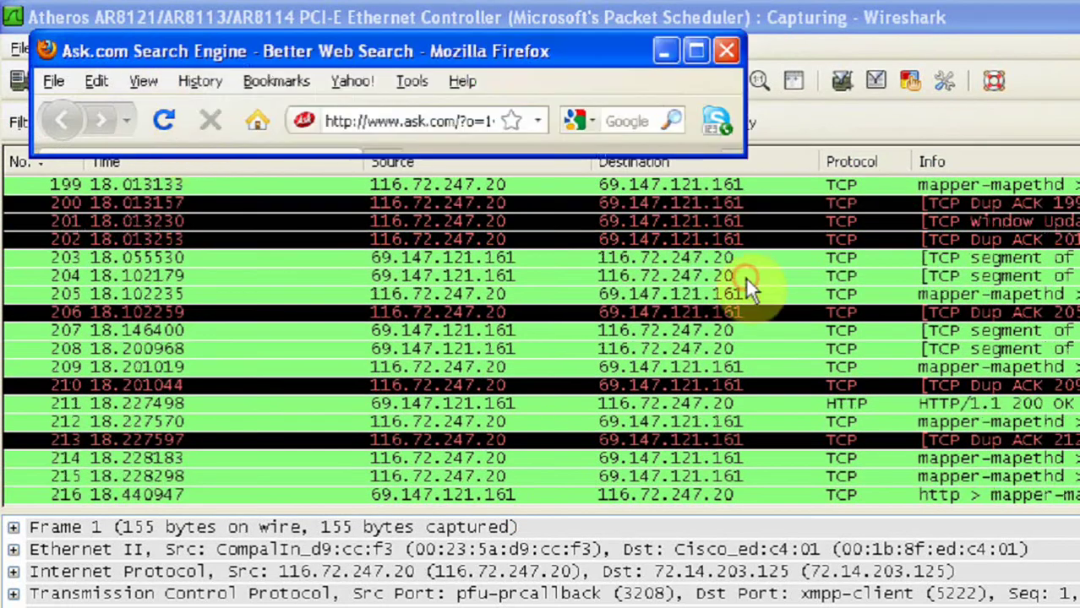
pyautogui.click(728, 53)
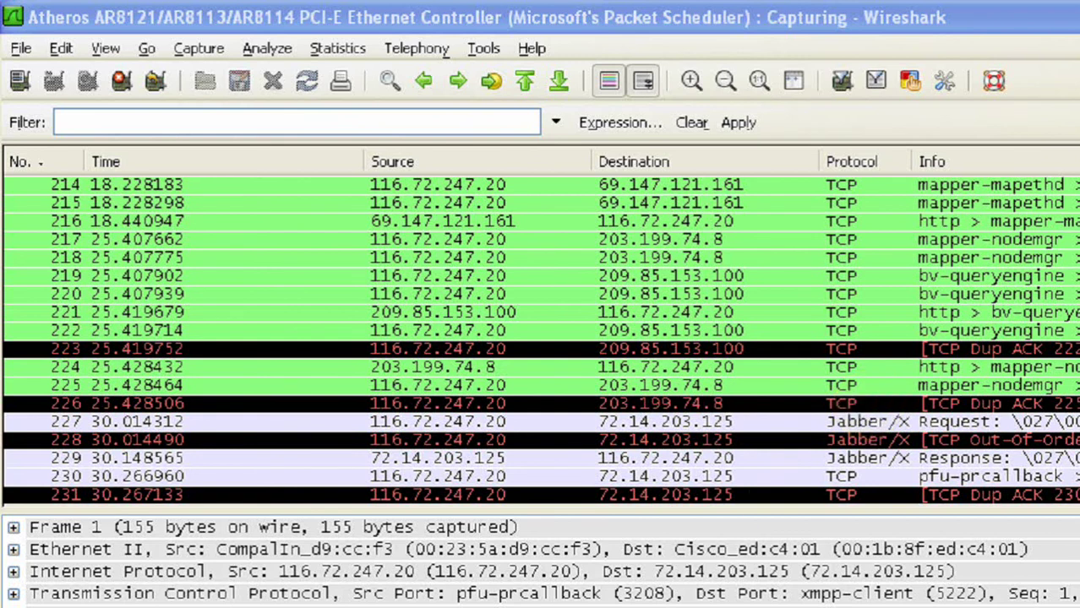
# - Open Firefox again, load google.com and maximize the browser window
pyautogui.press('super')
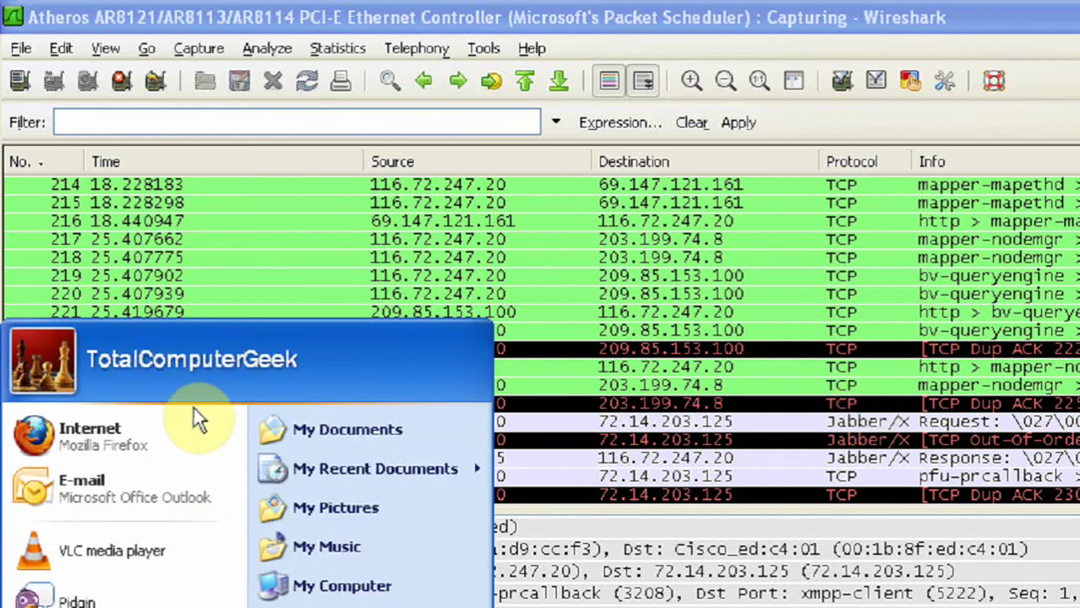
pyautogui.click(187, 432)
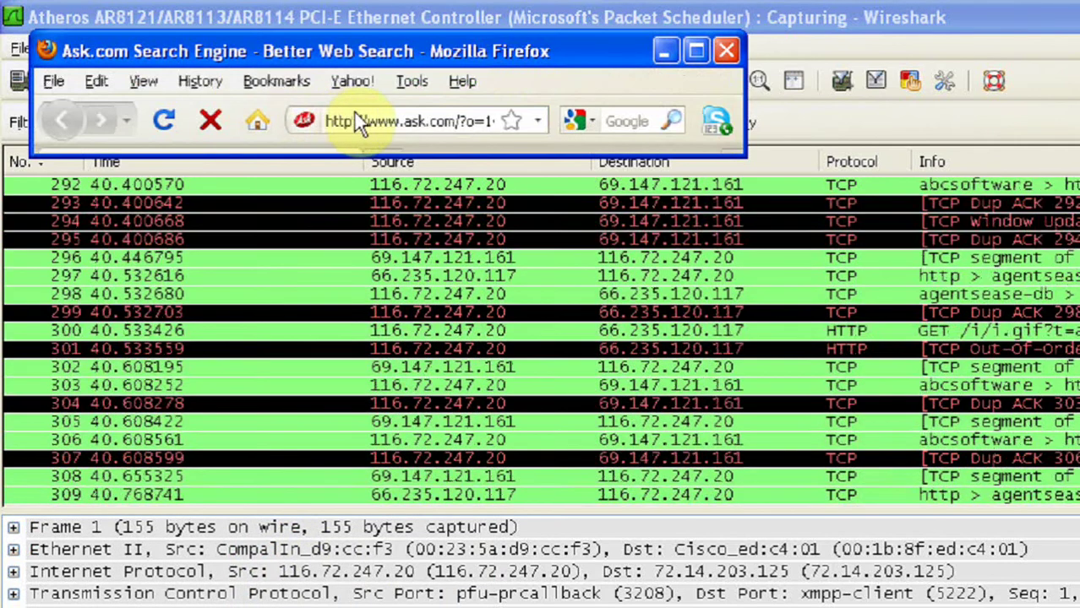
pyautogui.click(359, 114)
pyautogui.write('google.com')
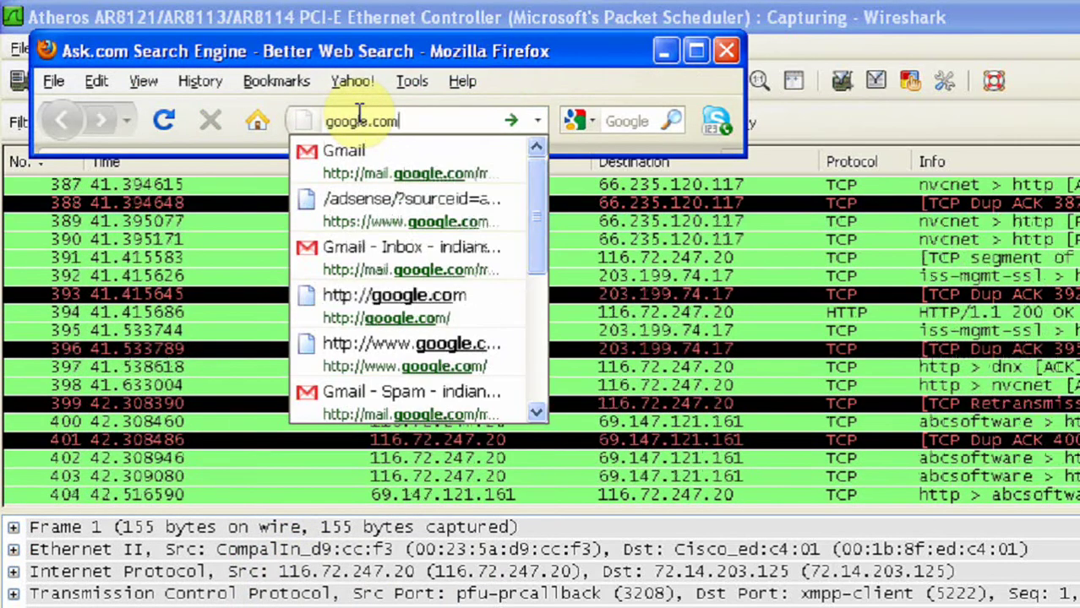
pyautogui.press('Return')
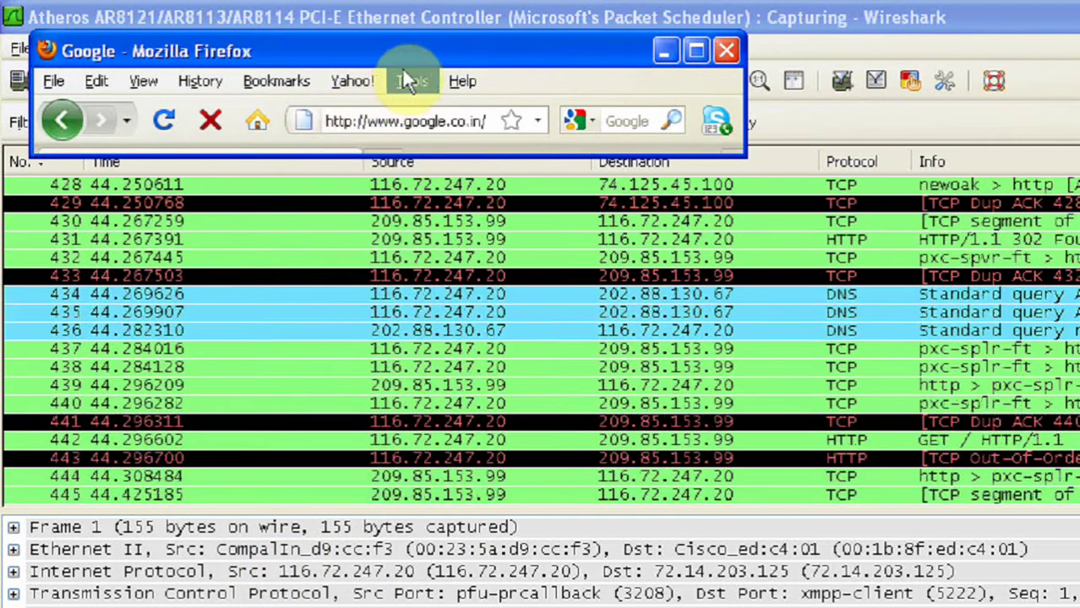
pyautogui.doubleClick(425, 52)
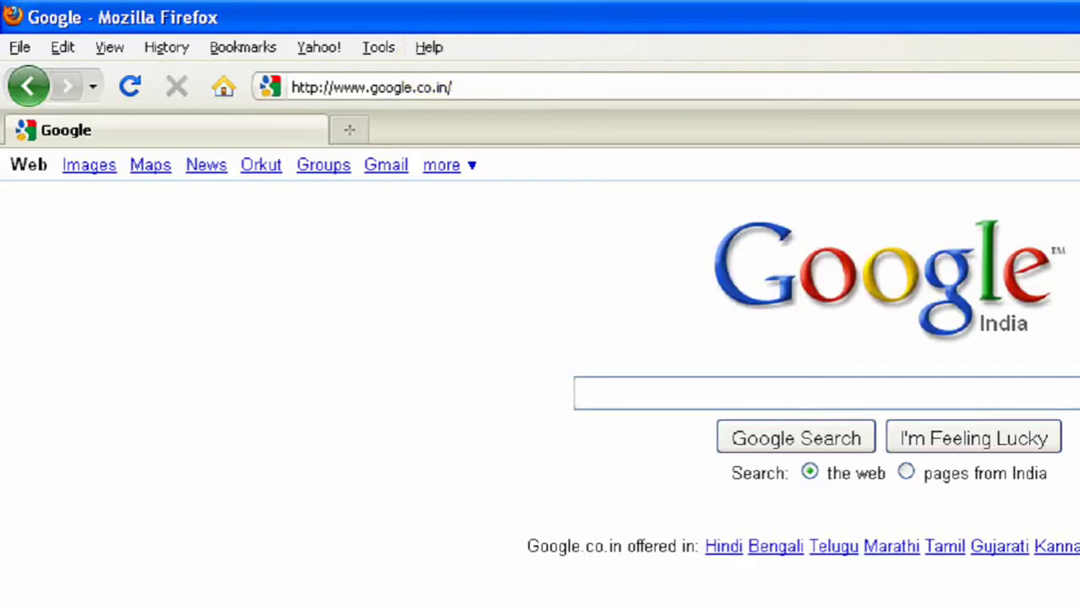
# - Switch back to Wireshark, filter the packet list by http and select packet 99
pyautogui.hotkey('alt', 'Tab')
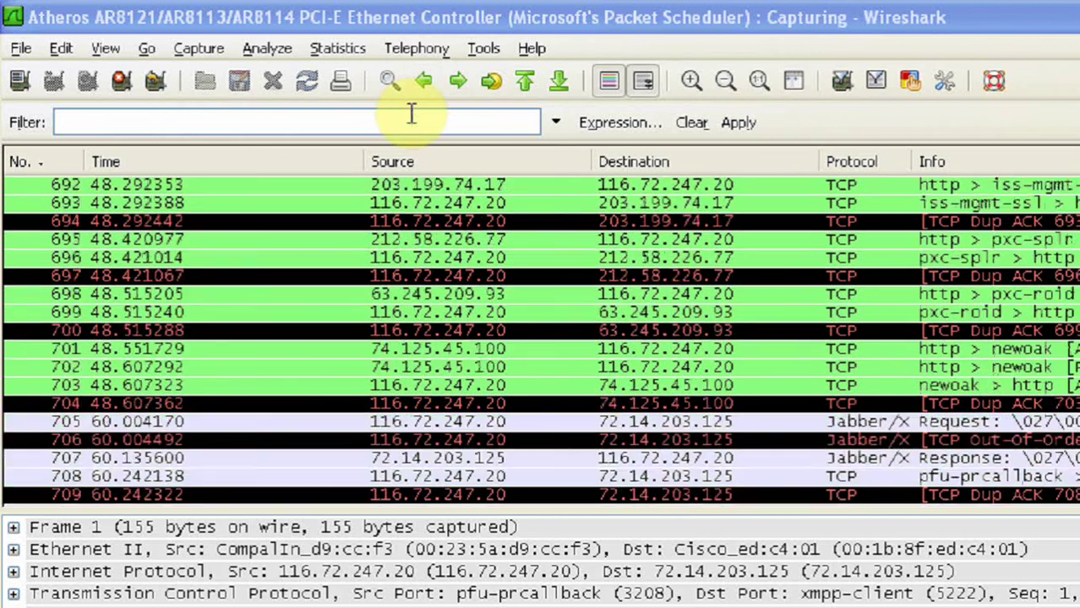
pyautogui.click(410, 113)
pyautogui.write('http')
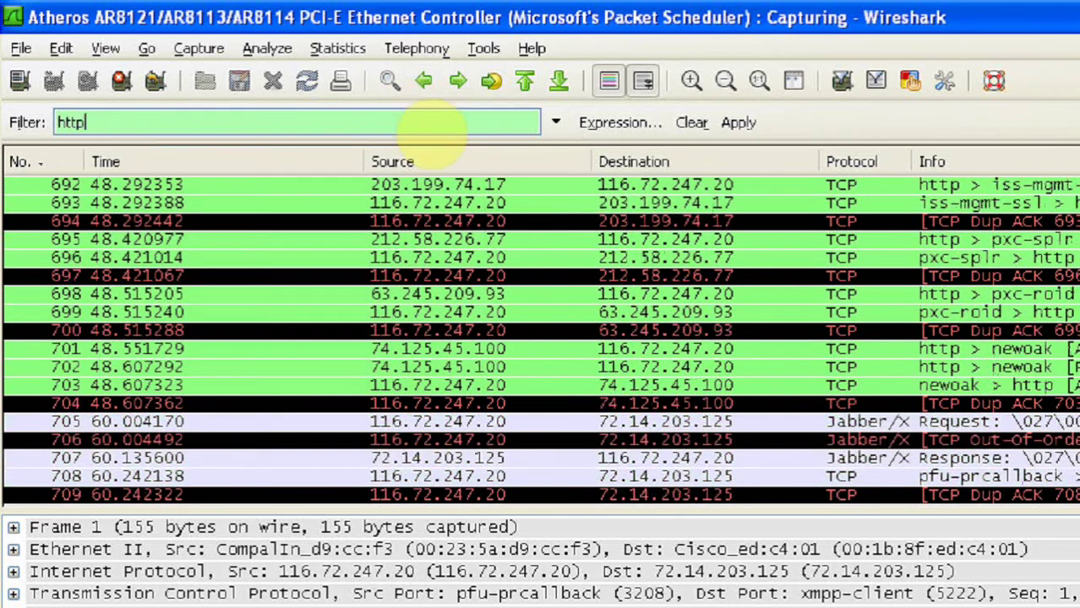
pyautogui.press('Return')
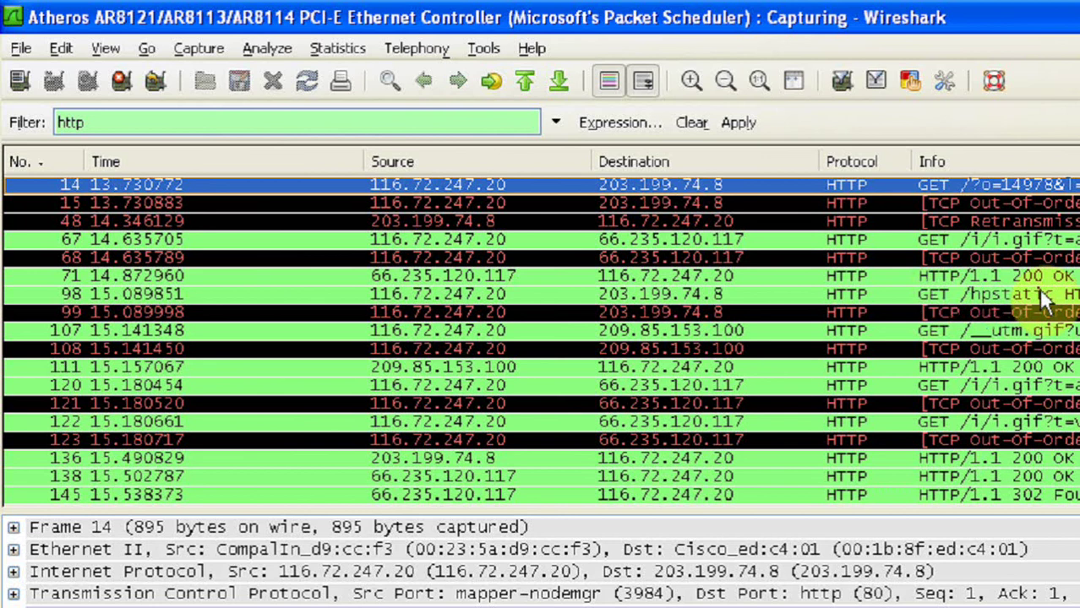
pyautogui.click(1047, 314)
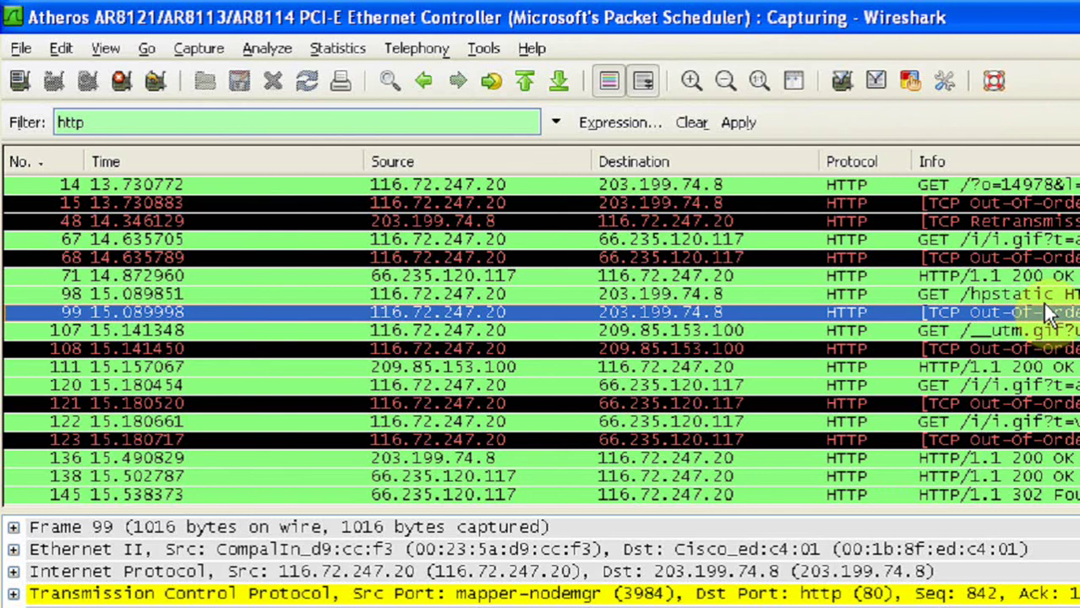
pyautogui.click(1078, 140)
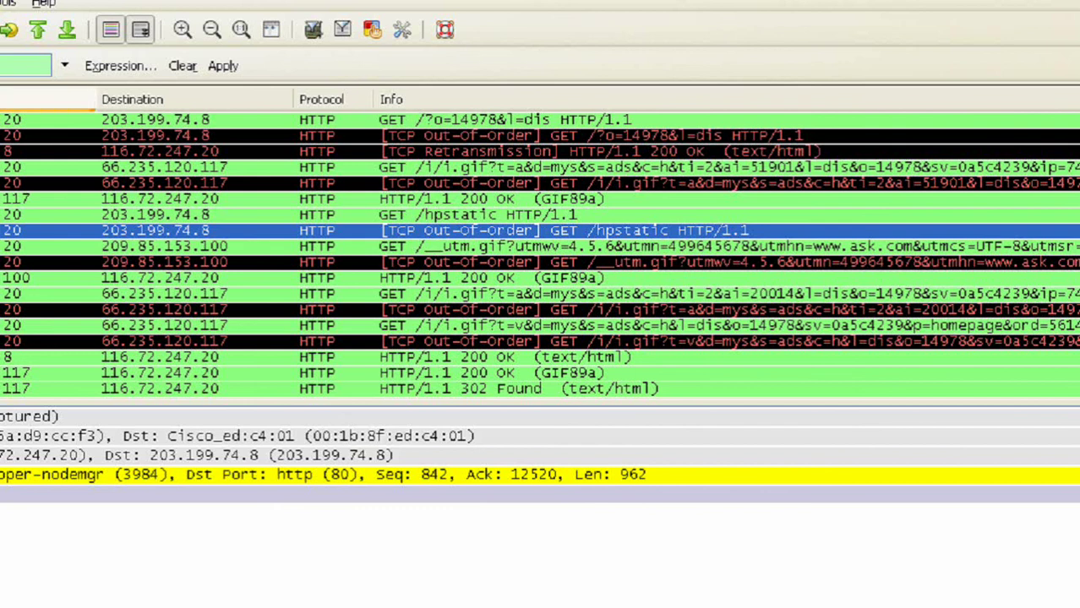
# - Filter the packet list to FTP traffic and look through the listed requests and responses
pyautogui.click(213, 68)
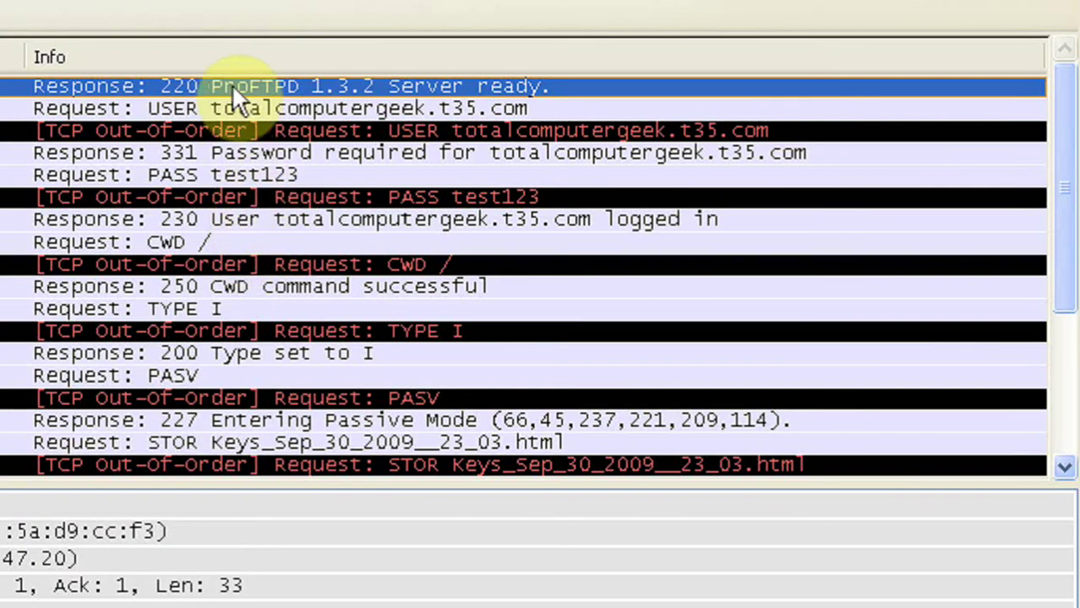
pyautogui.scroll(-4, 232, 84)
pyautogui.scroll(-4, 811, 186)
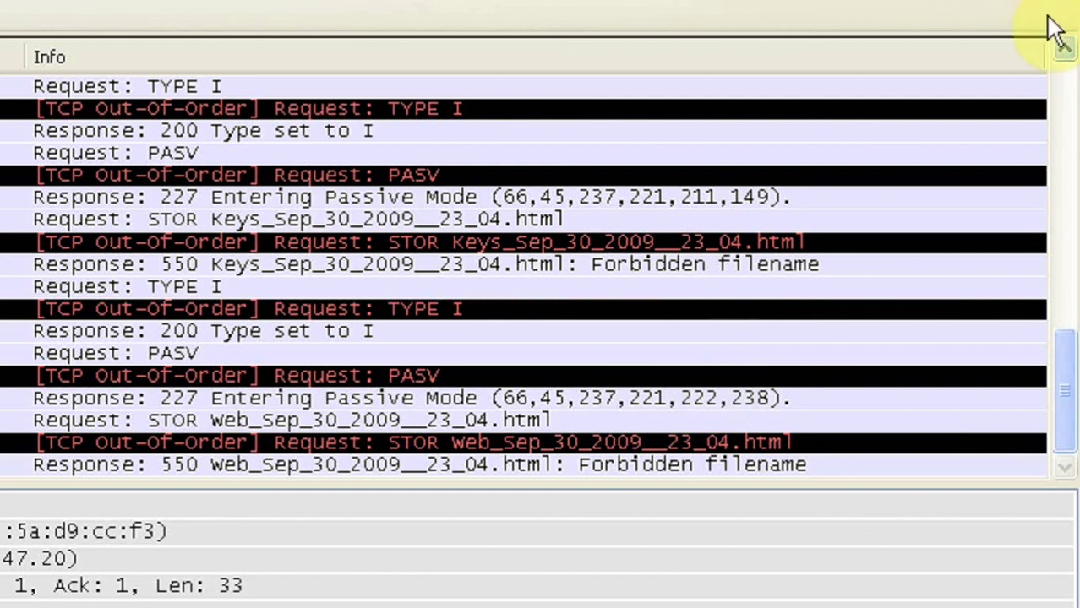
pyautogui.moveTo(1064, 52); pyautogui.dragTo(1064, 52)
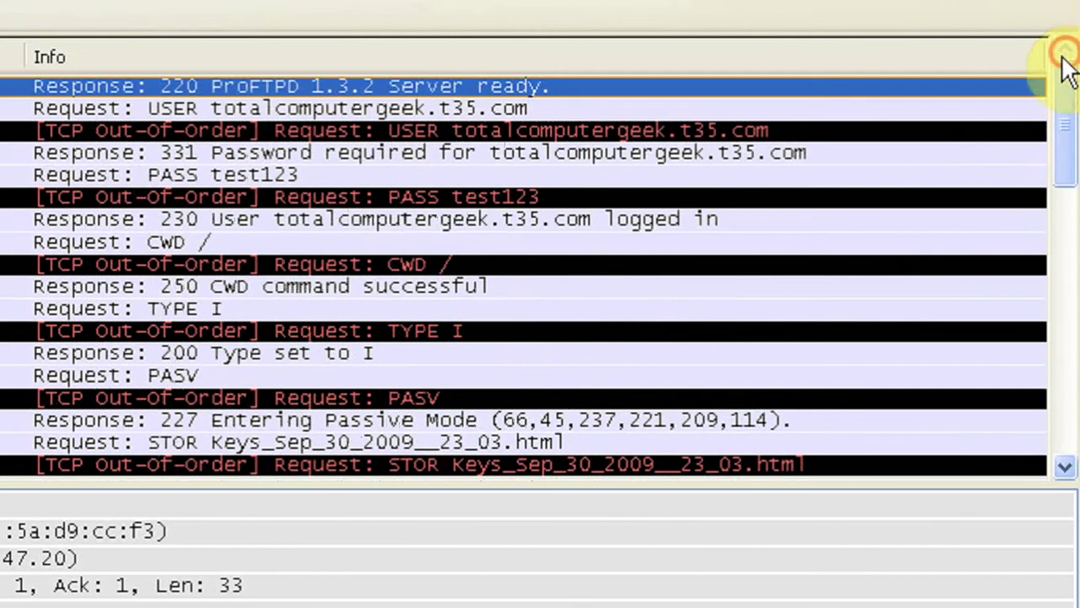
# - Examine the first FTP session's login packets: the USER request, the password response, the PASS request and the 230 response
pyautogui.click(400, 108)
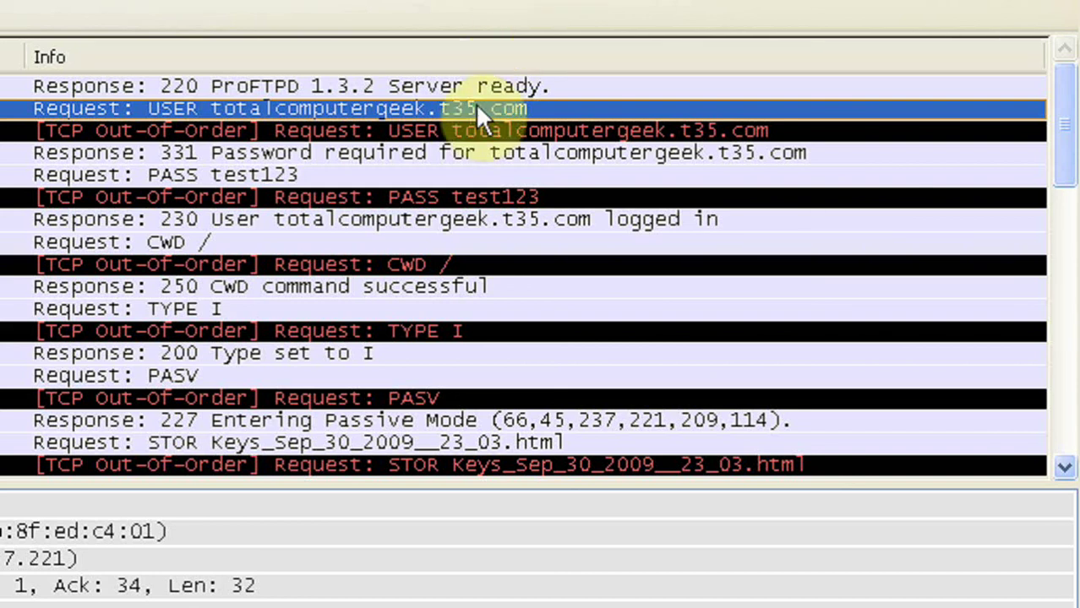
pyautogui.scroll(-12, 475, 104)
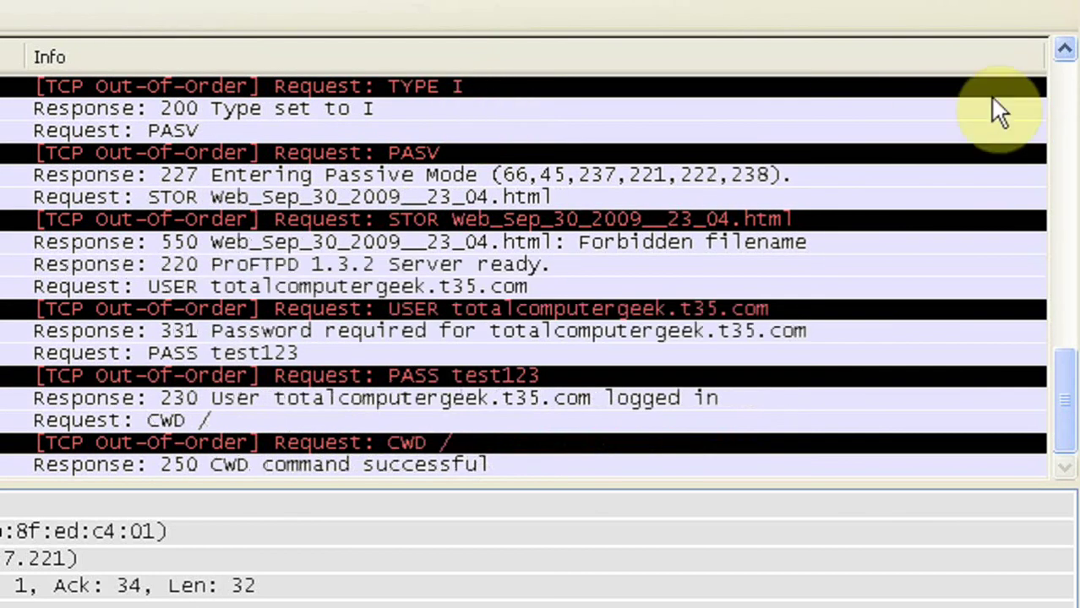
pyautogui.click(1069, 110)
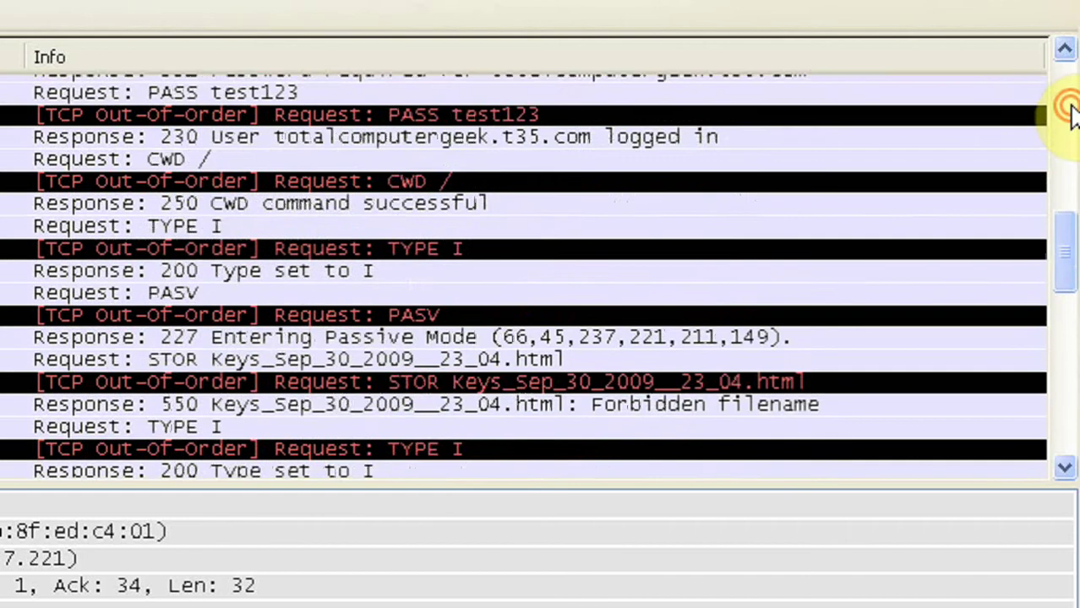
pyautogui.click(1068, 109)
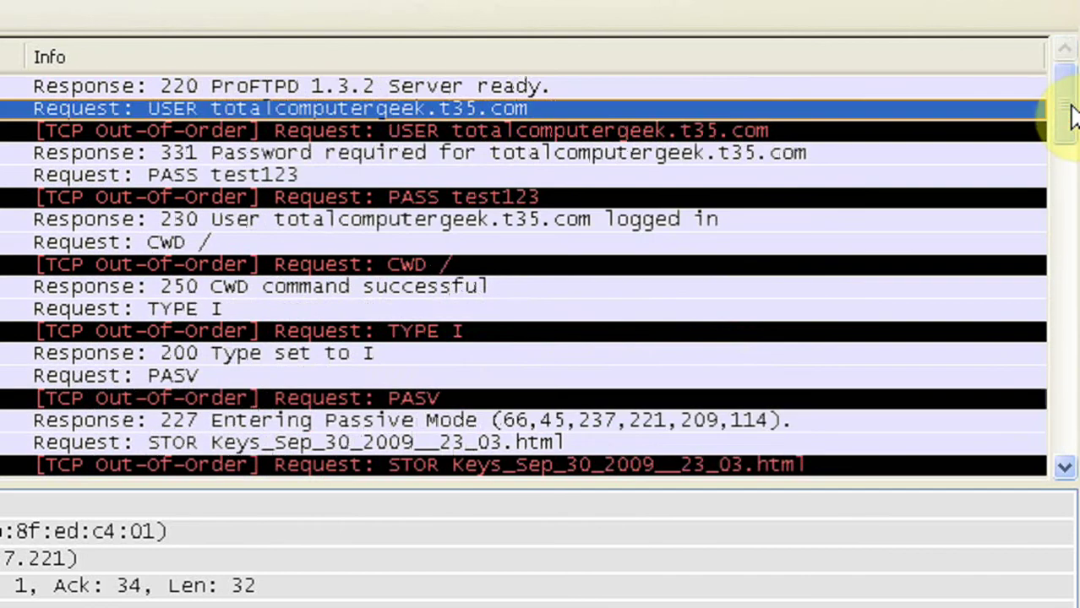
pyautogui.click(302, 148)
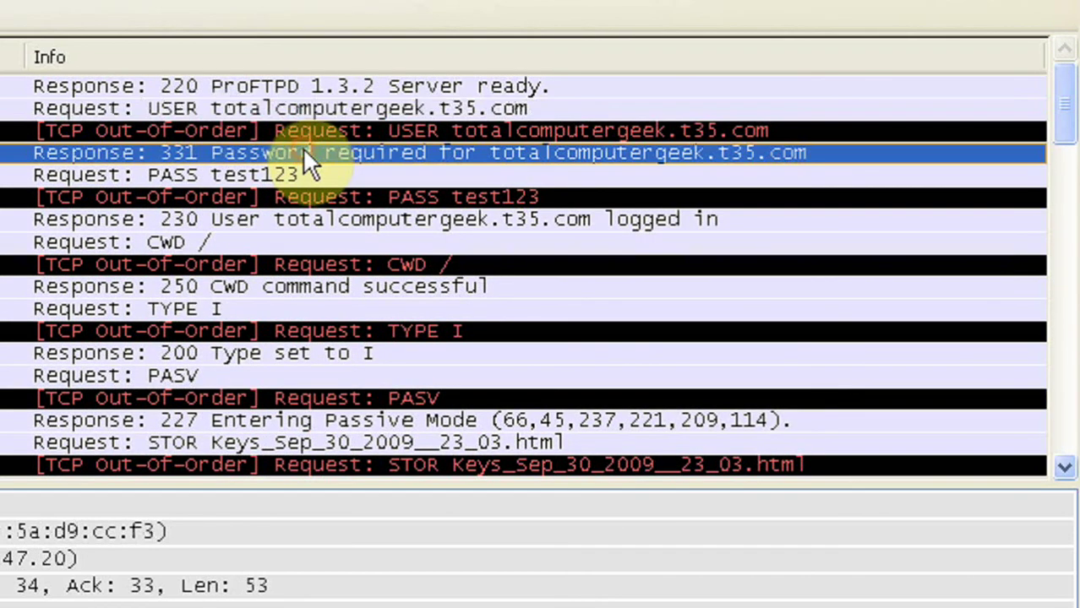
pyautogui.click(258, 173)
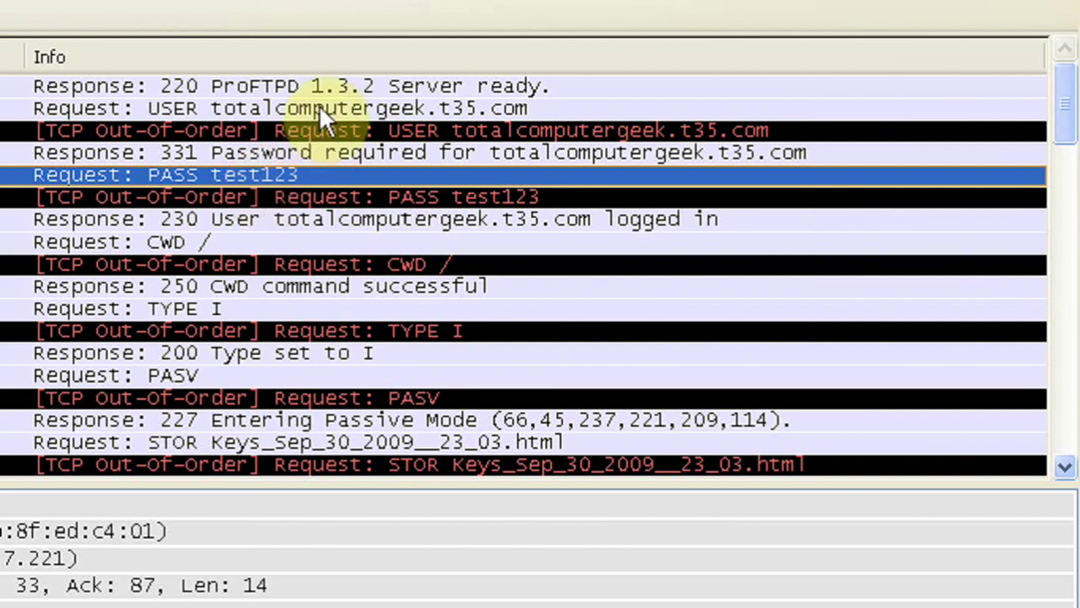
pyautogui.click(257, 218)
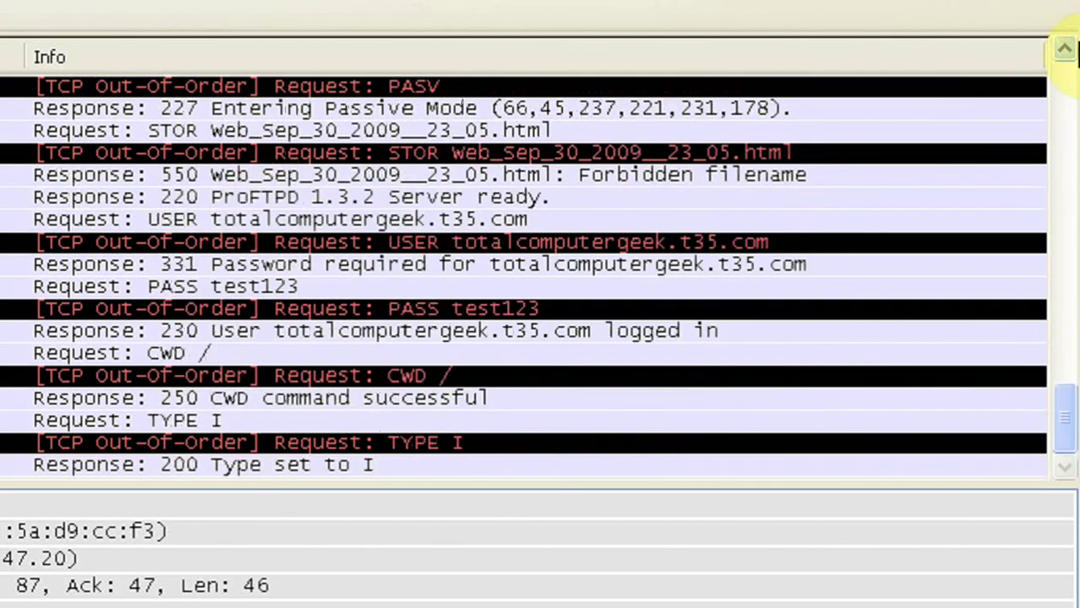
# - Examine the first FTP session's CWD response, the STOR request for Keys_Sep_30_2009__23_03.html and the server's response to it
pyautogui.click(1071, 65)
pyautogui.click(1071, 66)
pyautogui.click(1071, 74)
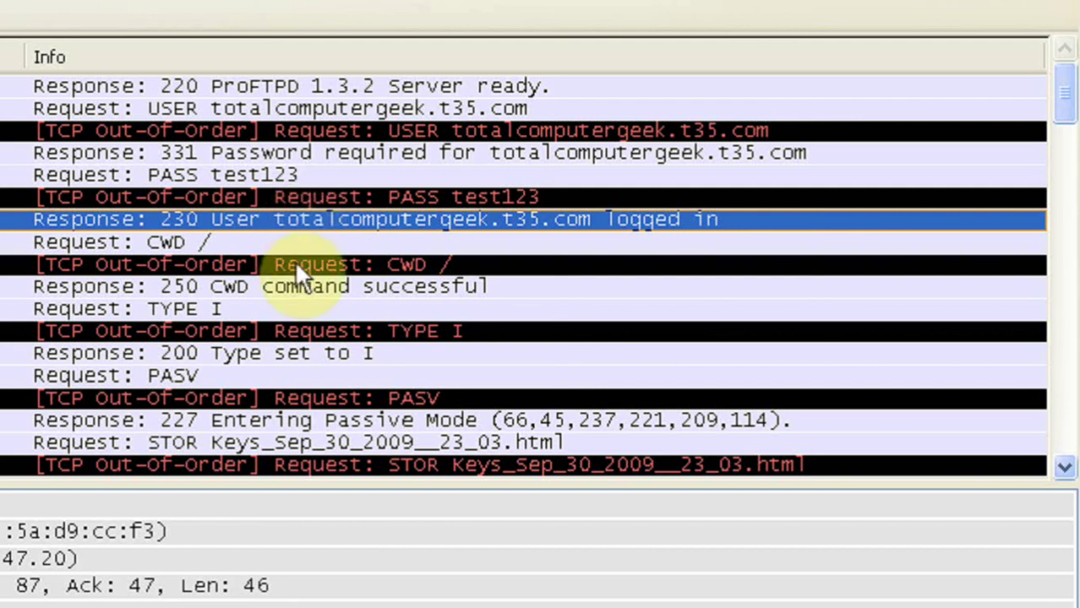
pyautogui.click(287, 286)
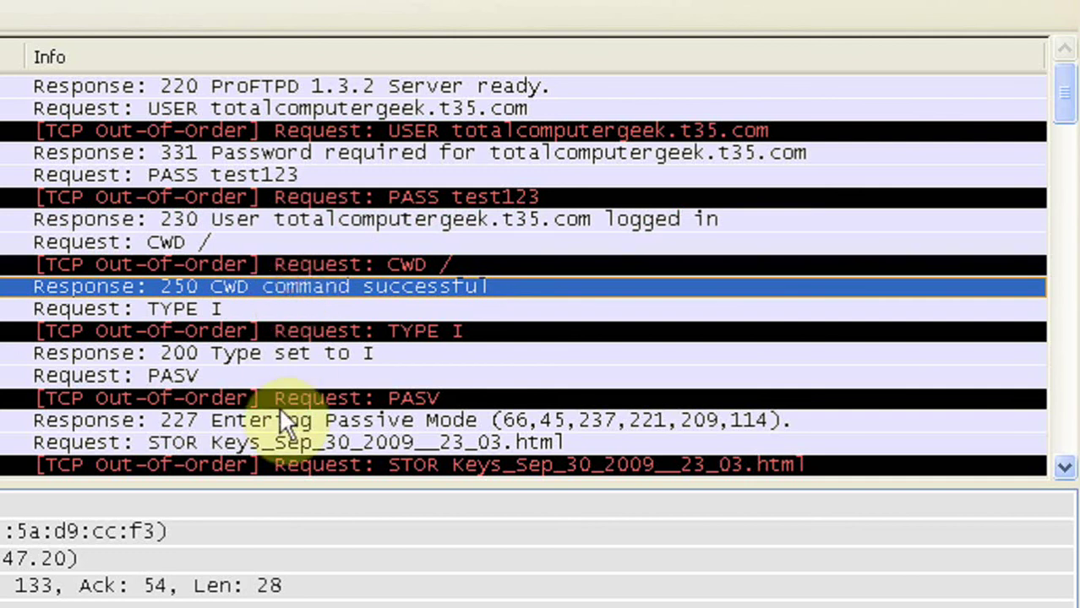
pyautogui.click(279, 441)
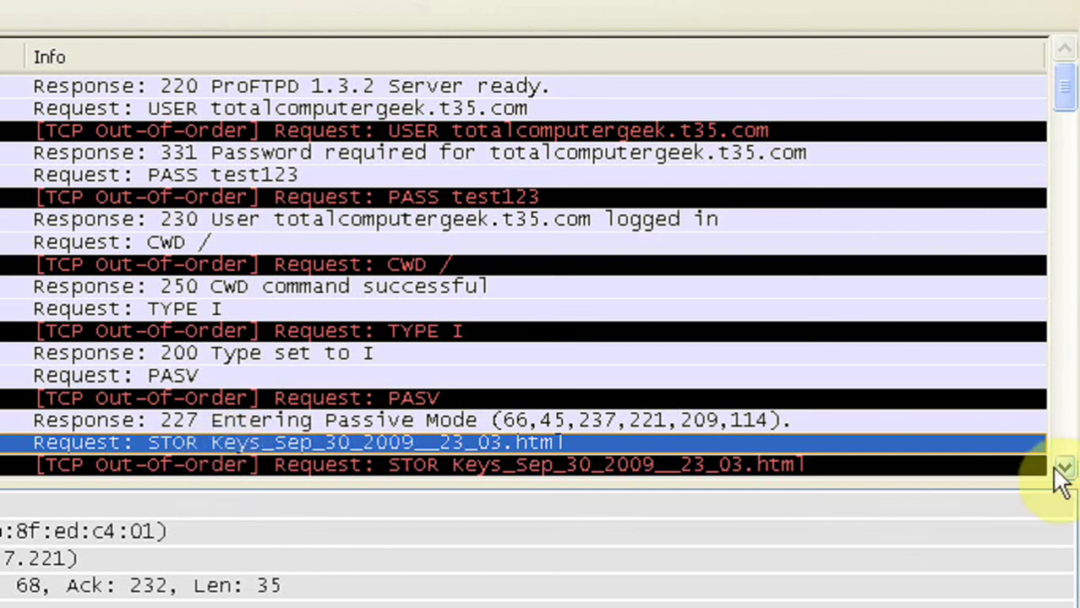
pyautogui.press('Down')
pyautogui.press('Down')
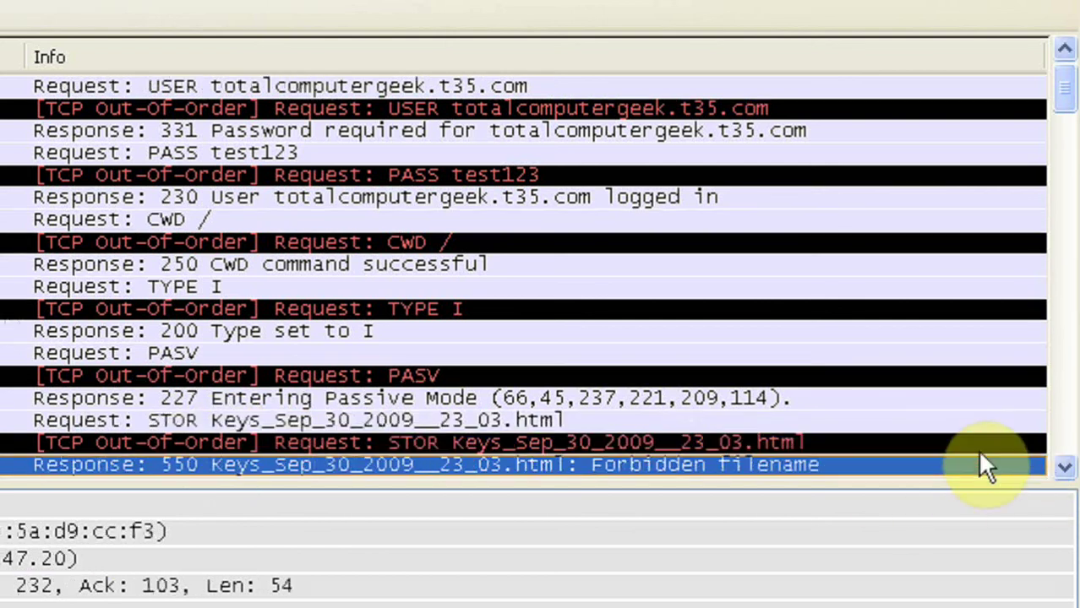
# - Examine the packets following the Keys_Sep_30_2009__23_03.html upload response: the second TYPE I and PASV requests and their server responses
pyautogui.press('Down')
pyautogui.press('Up')
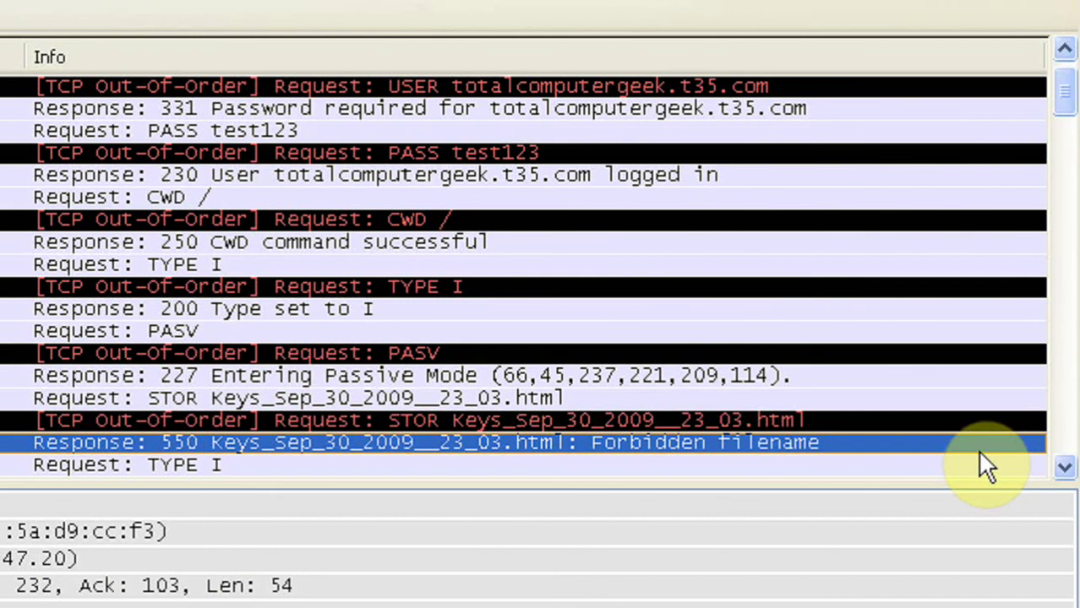
pyautogui.press('Down')
pyautogui.press('Down')
pyautogui.press('Down')
pyautogui.press('Down')
pyautogui.press('Down')
pyautogui.press('Down')
pyautogui.press('Down')
pyautogui.press('Down')
pyautogui.press('Down')
pyautogui.press('Down')
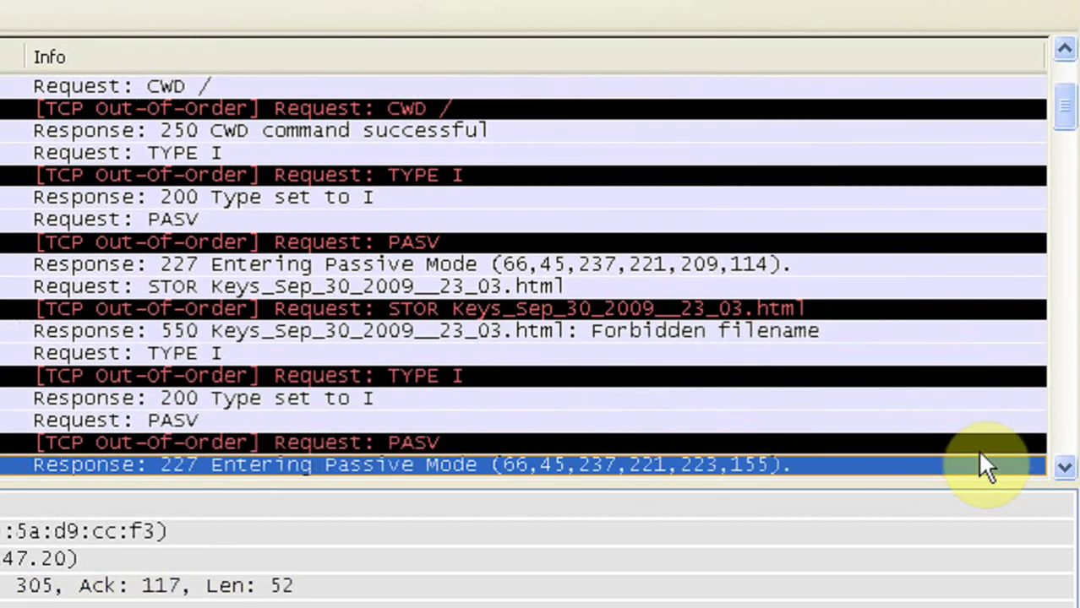
pyautogui.press('Up')
pyautogui.press('Up')
pyautogui.press('Up')
pyautogui.press('Up')
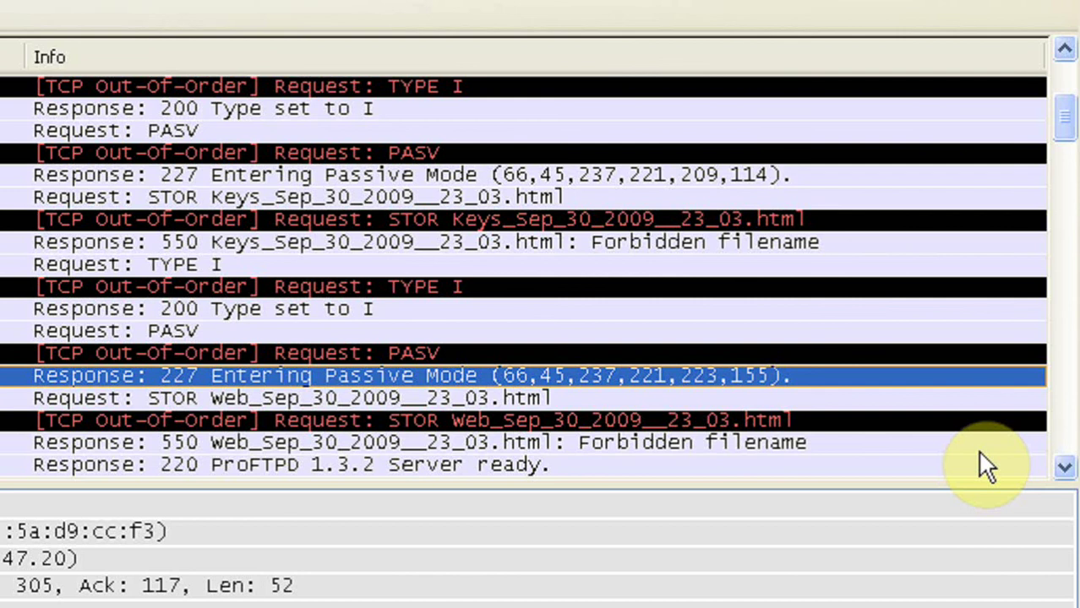
# - Examine the STOR request for Web_Sep_30_2009__23_03.html and the next FTP session's login packets through its CWD exchange
pyautogui.press('Down')
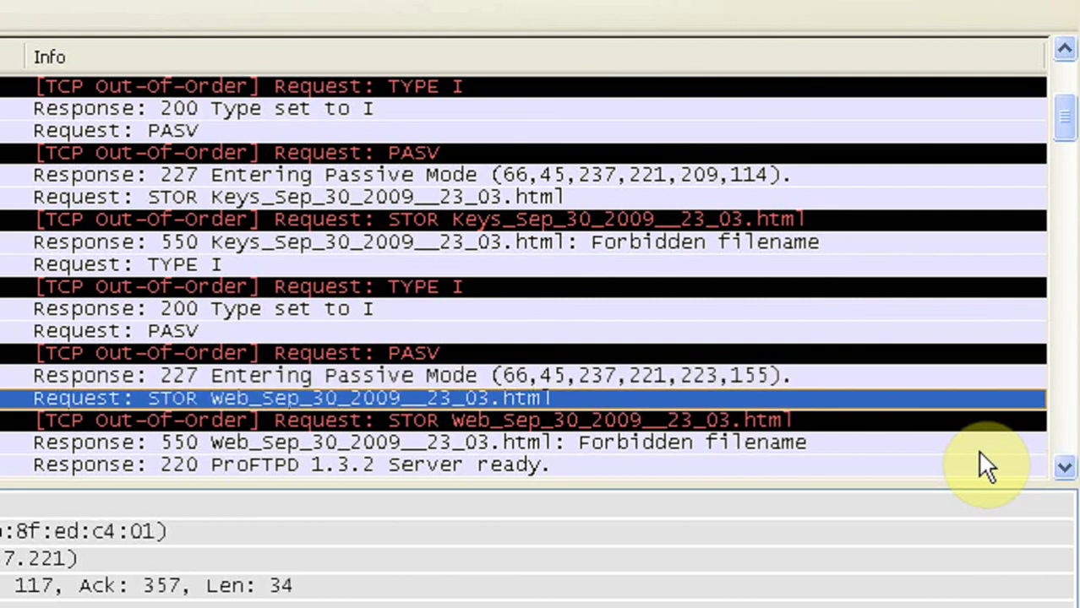
pyautogui.press('Down')
pyautogui.press('Down')
pyautogui.press('Down')
pyautogui.press('Down')
pyautogui.press('Down')
pyautogui.press('Down')
pyautogui.press('Down')
pyautogui.press('Down')
pyautogui.press('Down')
pyautogui.press('Down')
pyautogui.press('Down')
pyautogui.press('Down')
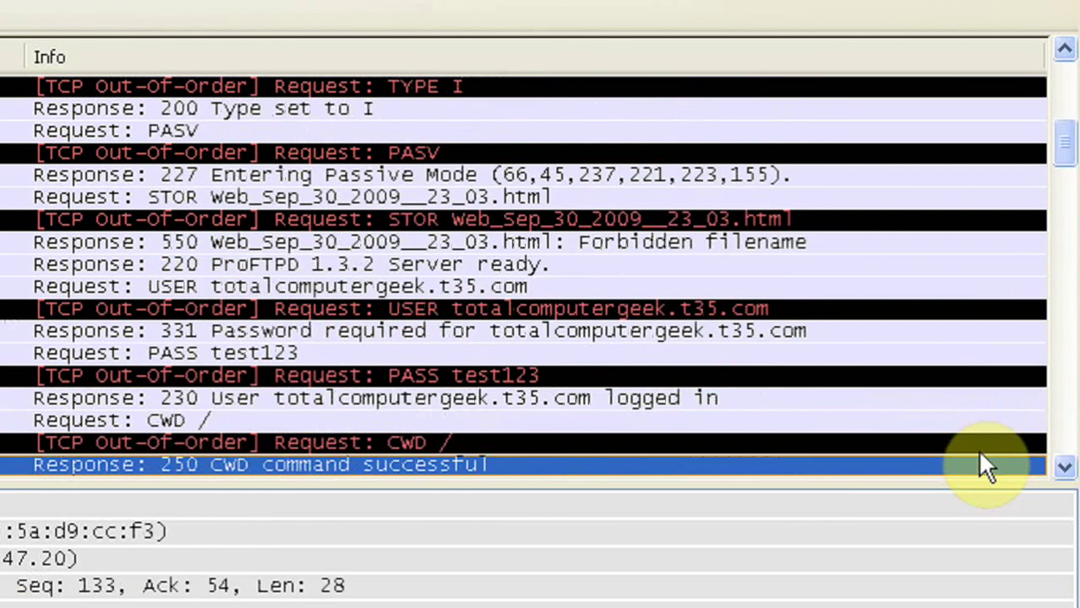
pyautogui.press('Up')
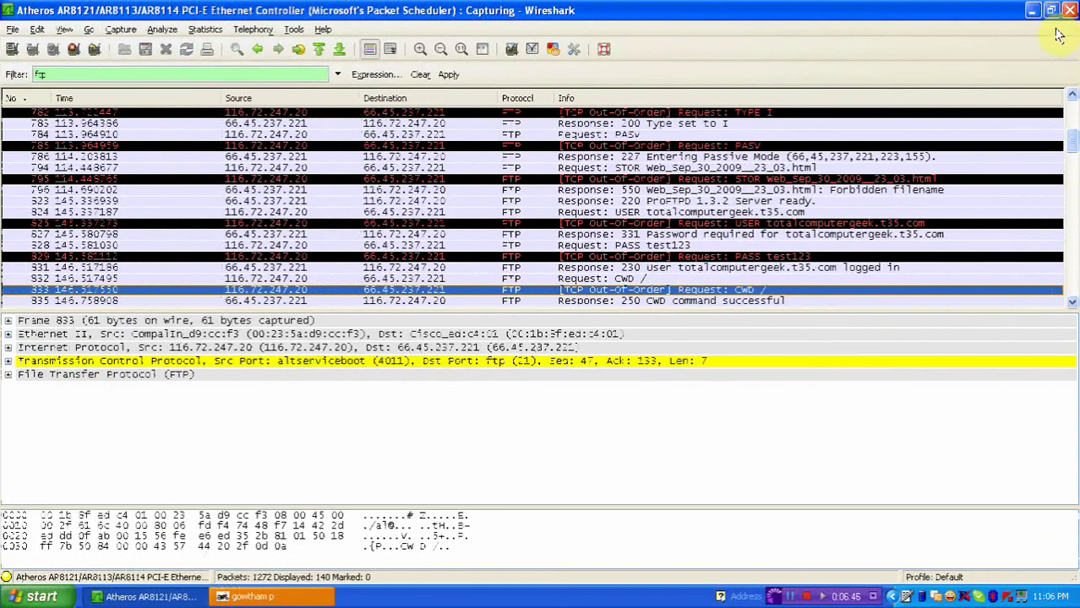
# - Launch Core FTP Pro and connect to ftp.t35.com over FTP on port 21 with the login found in the capture
pyautogui.click(34, 597)
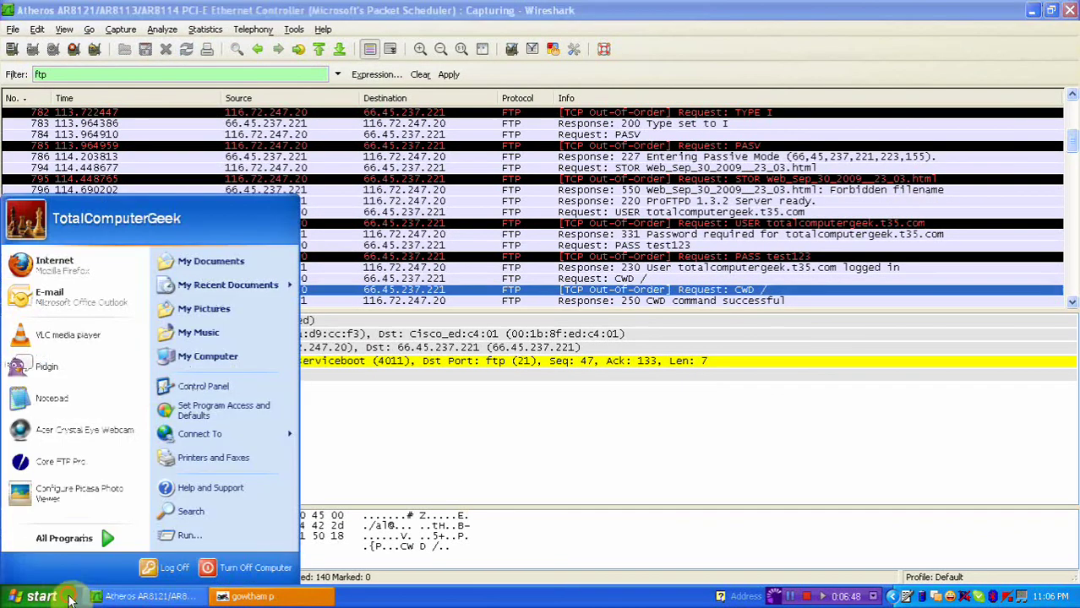
pyautogui.click(118, 463)
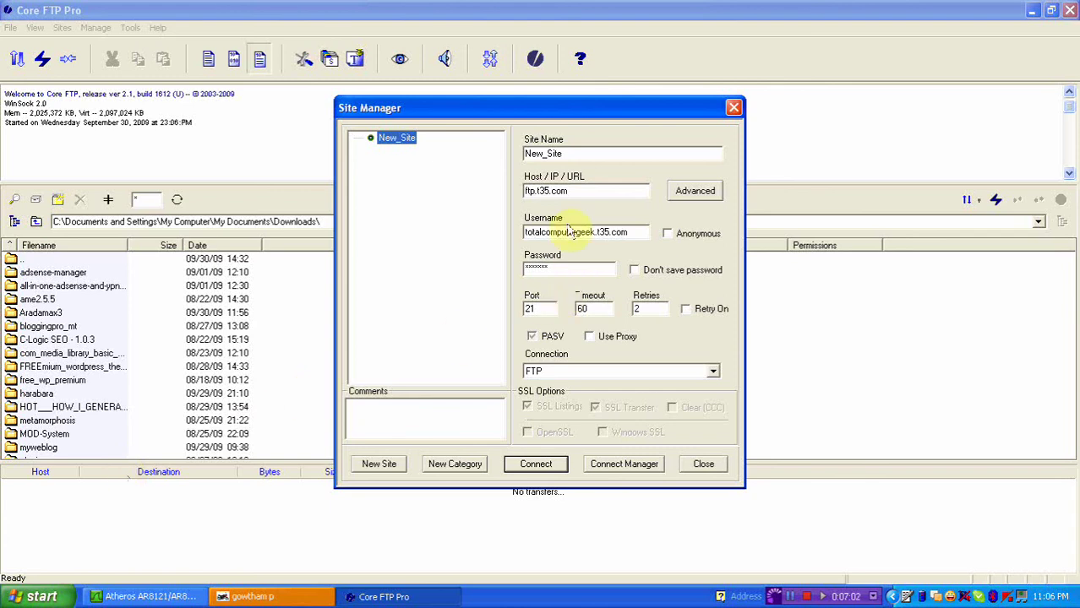
pyautogui.click(532, 464)
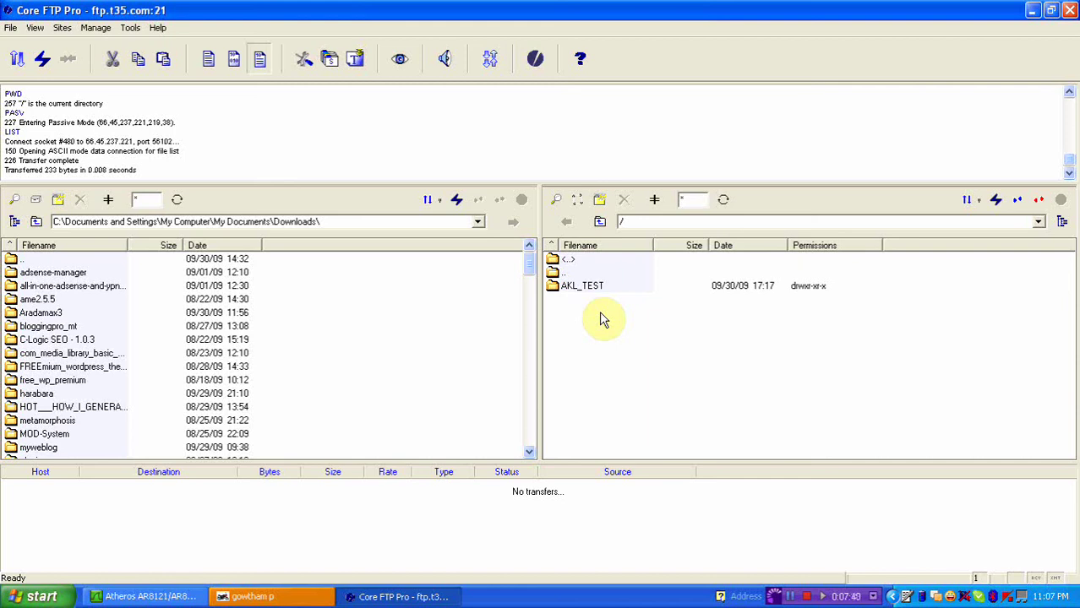
# - Exit Core FTP Pro and clear the ftp display filter text in Wireshark
pyautogui.hotkey('alt', 'F4')
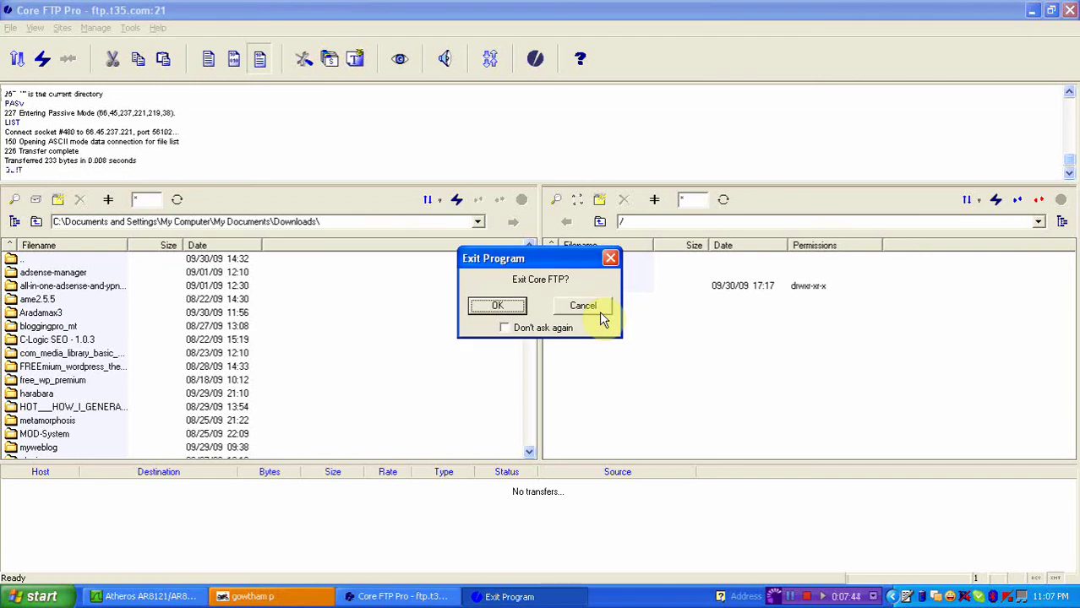
pyautogui.press('Return')
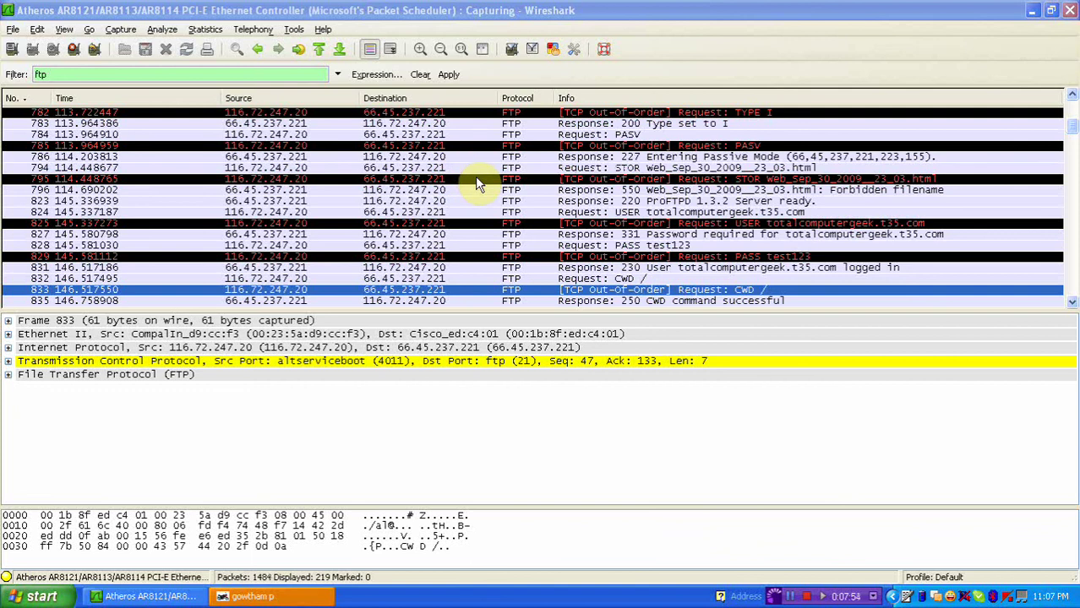
pyautogui.click(267, 74)
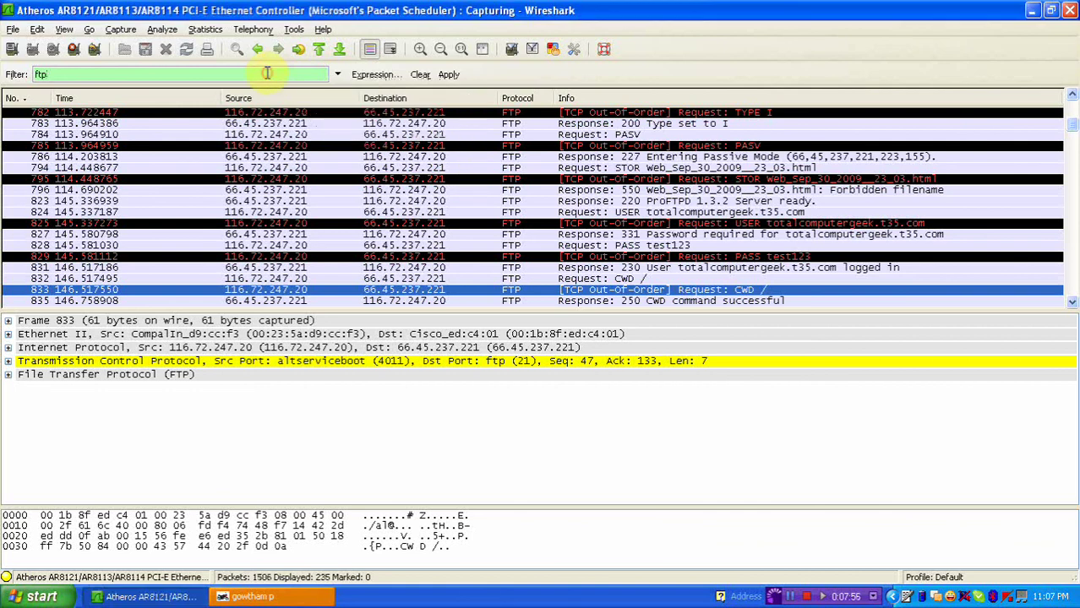
pyautogui.press('BackSpace')
pyautogui.press('BackSpace')
pyautogui.press('BackSpace')
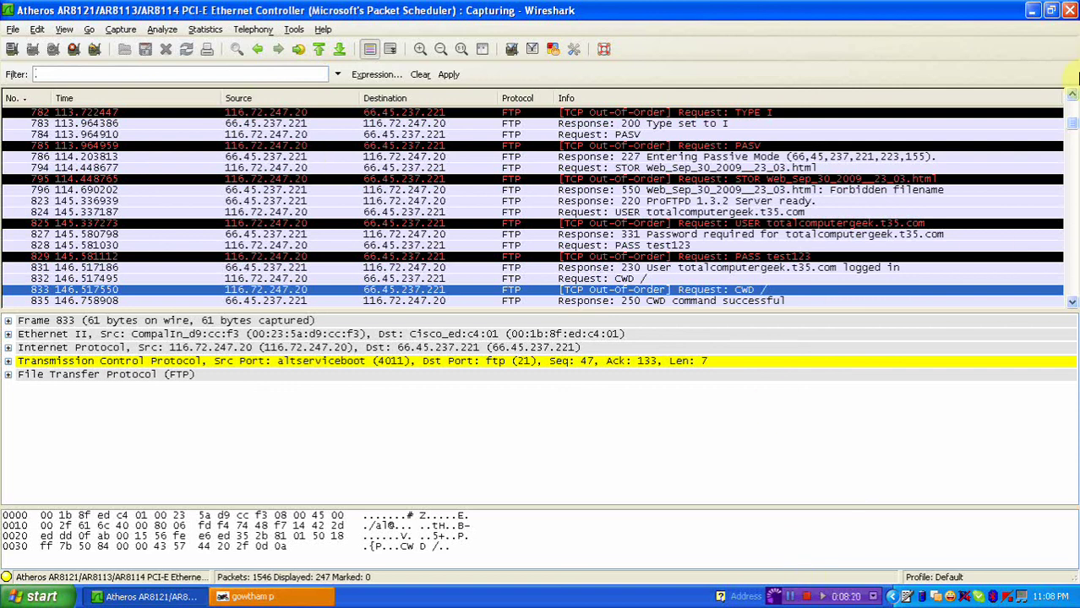
# - Quit Wireshark without saving the capture and refresh the desktop
pyautogui.click(1070, 21)
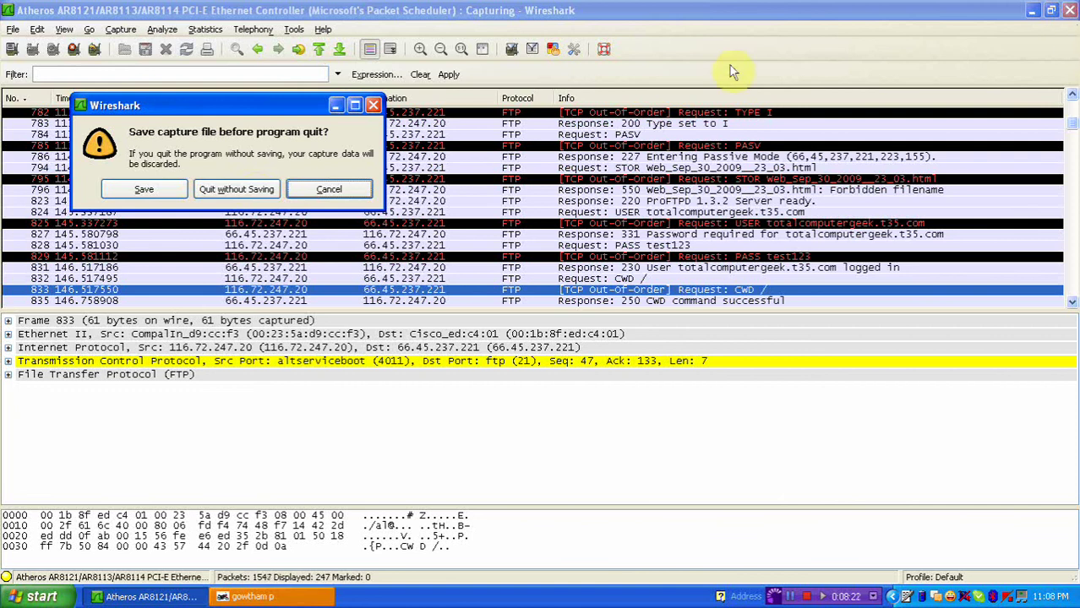
pyautogui.click(254, 190)
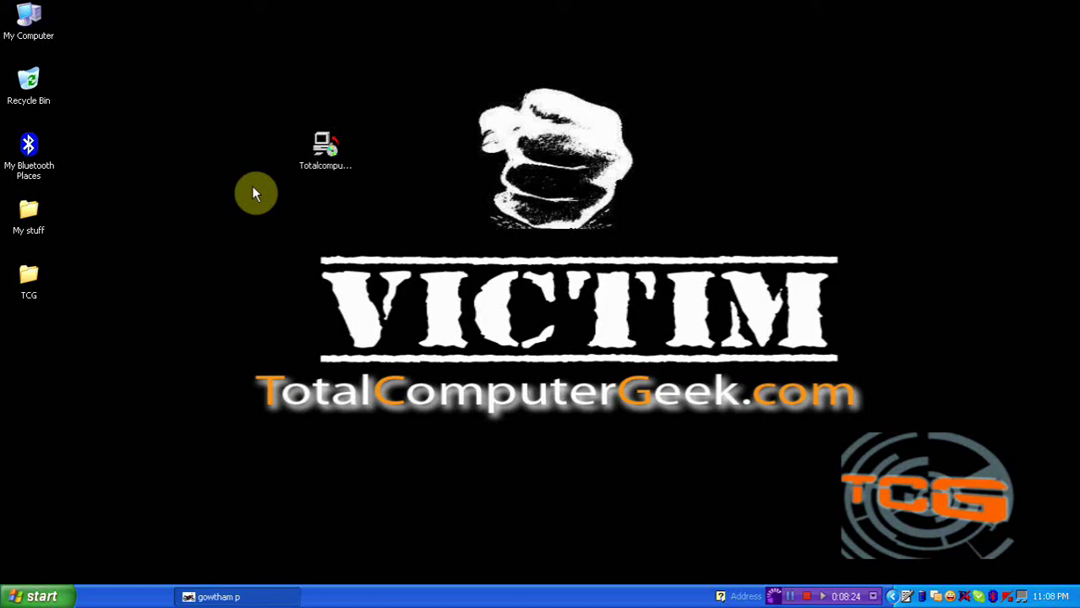
pyautogui.rightClick(333, 203)
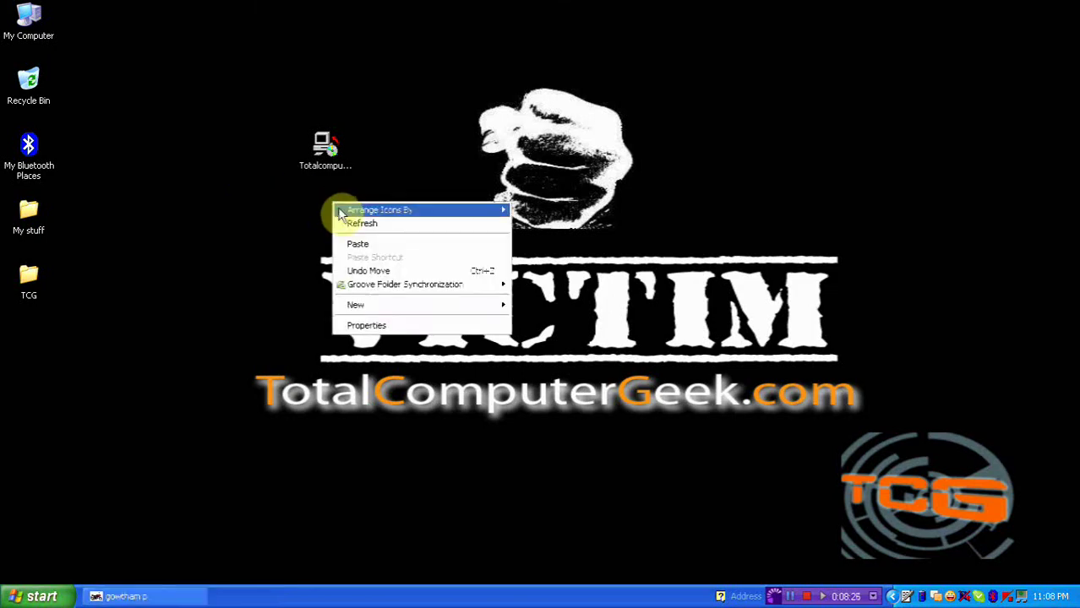
pyautogui.click(357, 226)
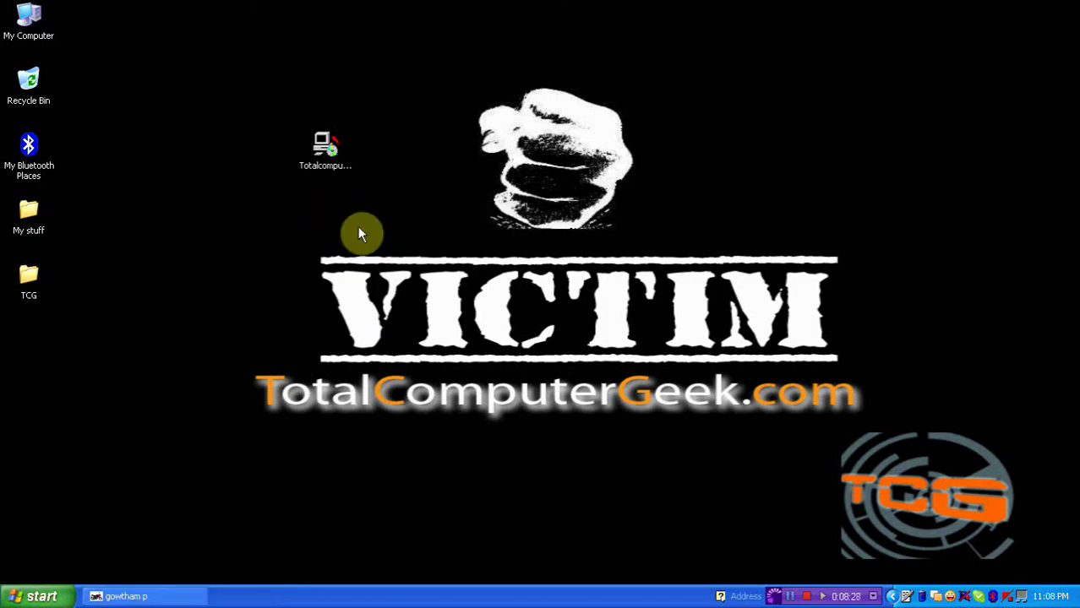